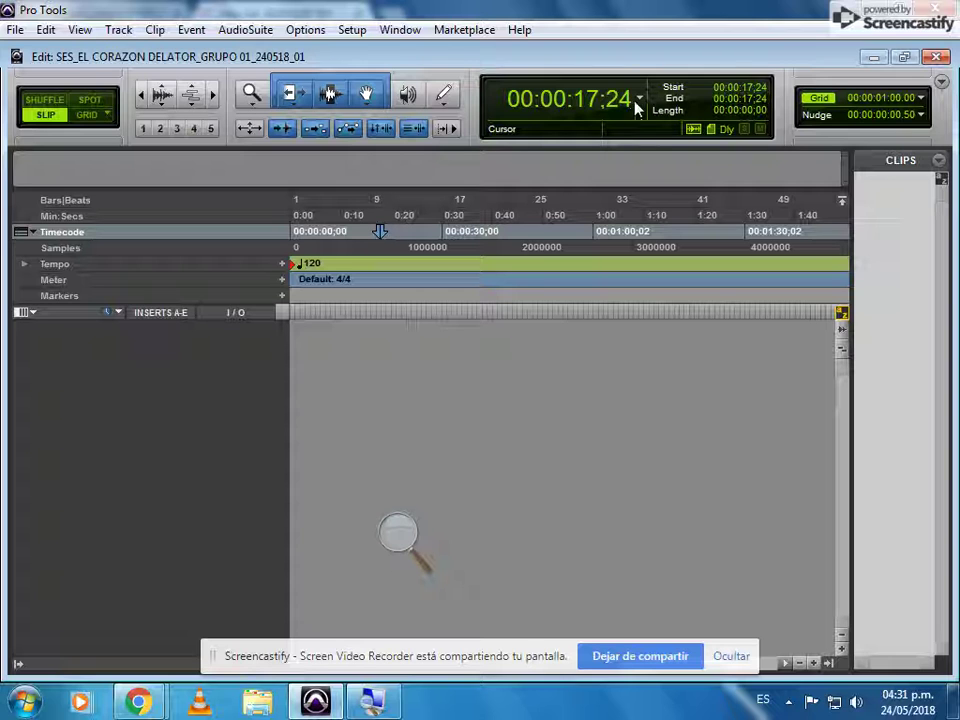
- Magnify the screen around the main counter and examine its available time formats
left_click(398, 535)
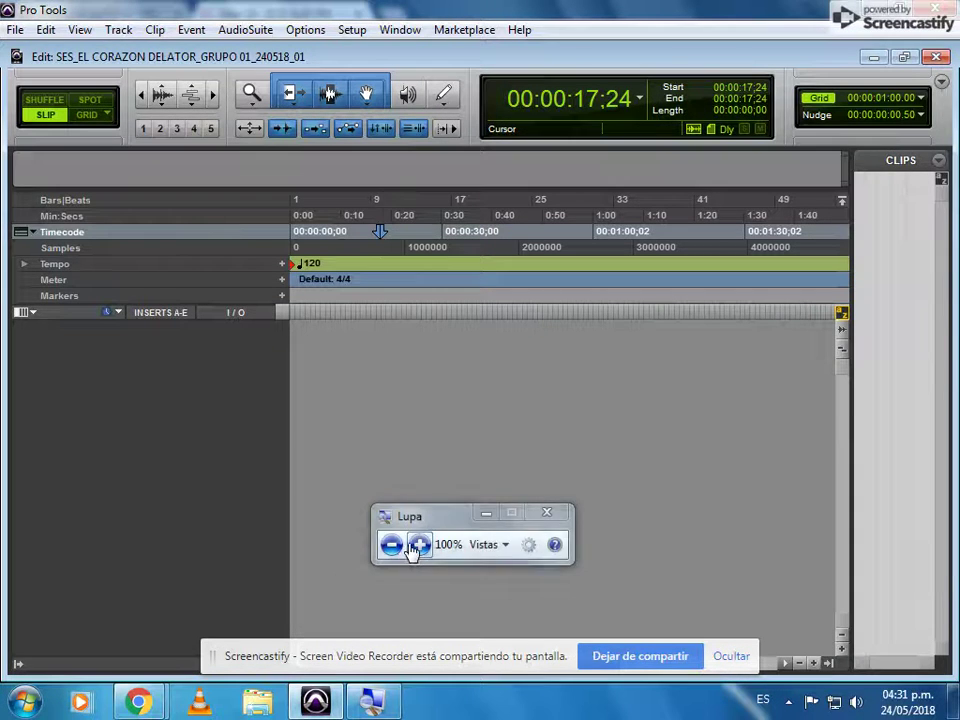
left_click(418, 544)
double_click(420, 548)
left_click(420, 548)
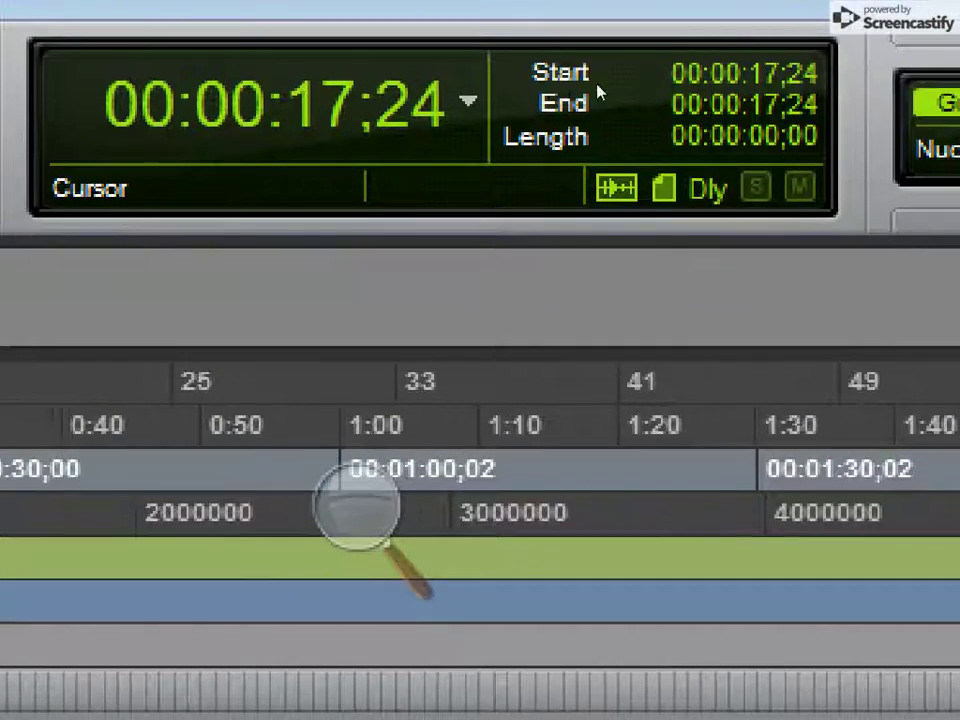
left_click(639, 97)
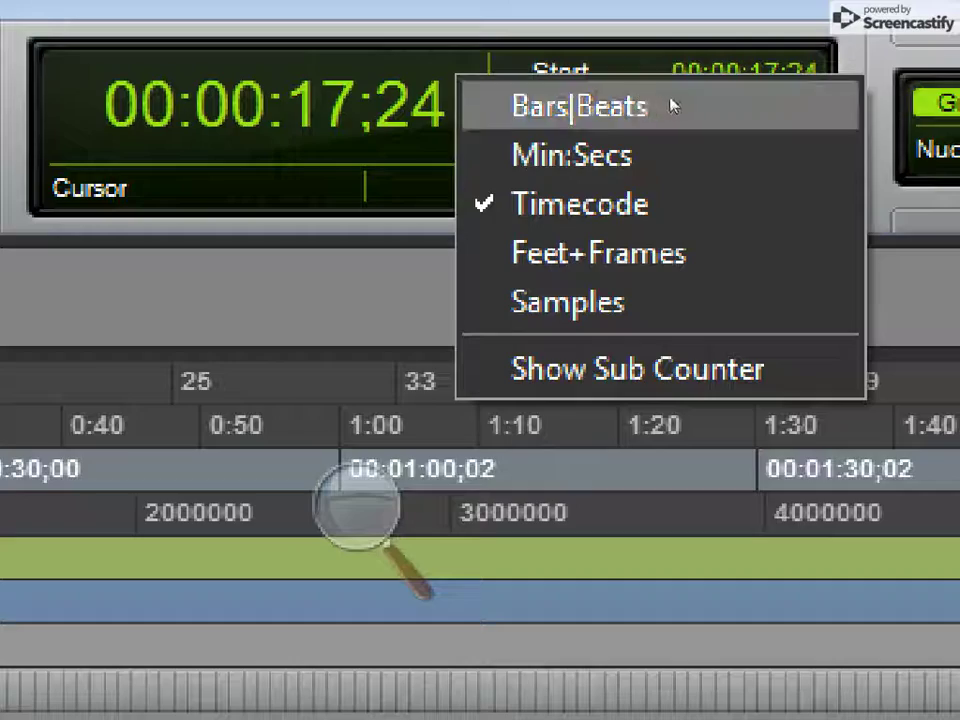
left_click(669, 139)
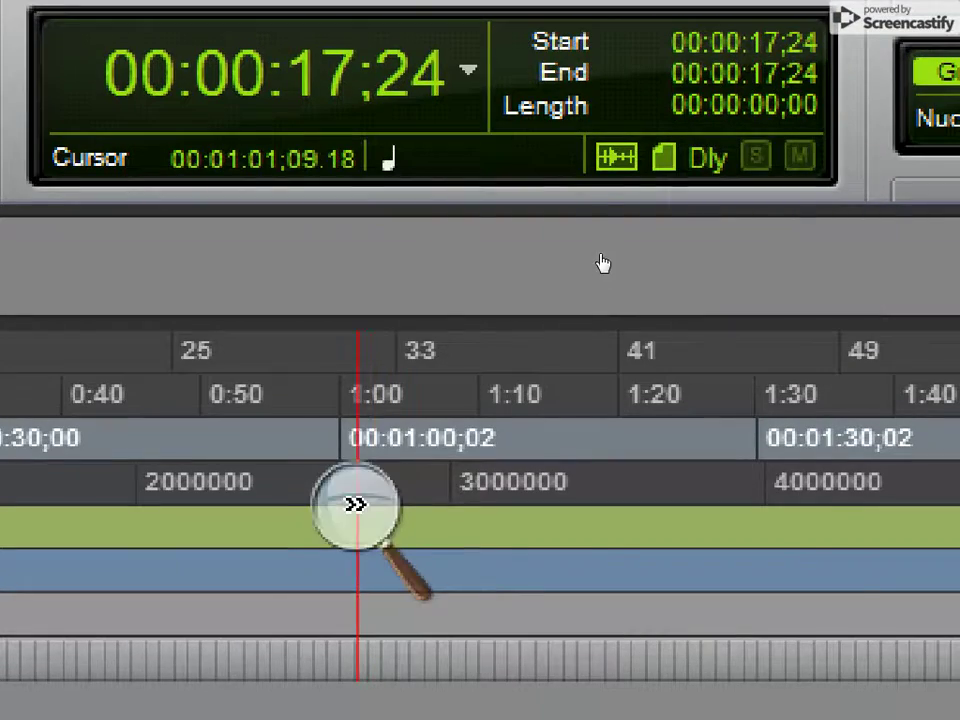
- Restore the magnification to 100%, set the main counter to Min:Secs and return the playhead to the session start
left_click(357, 507)
key("super+minus")
key("super+minus")
key("super+minus")
key("super+minus")
key("super+minus")
key("super+minus")
key("super+minus")
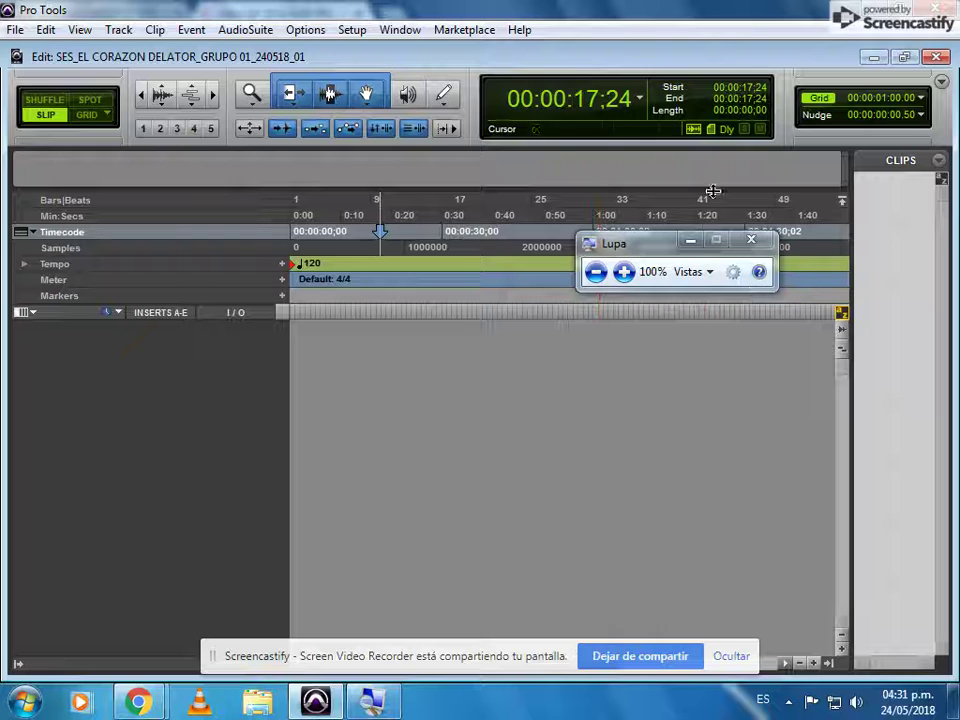
left_click_drag(640, 247, 628, 395)
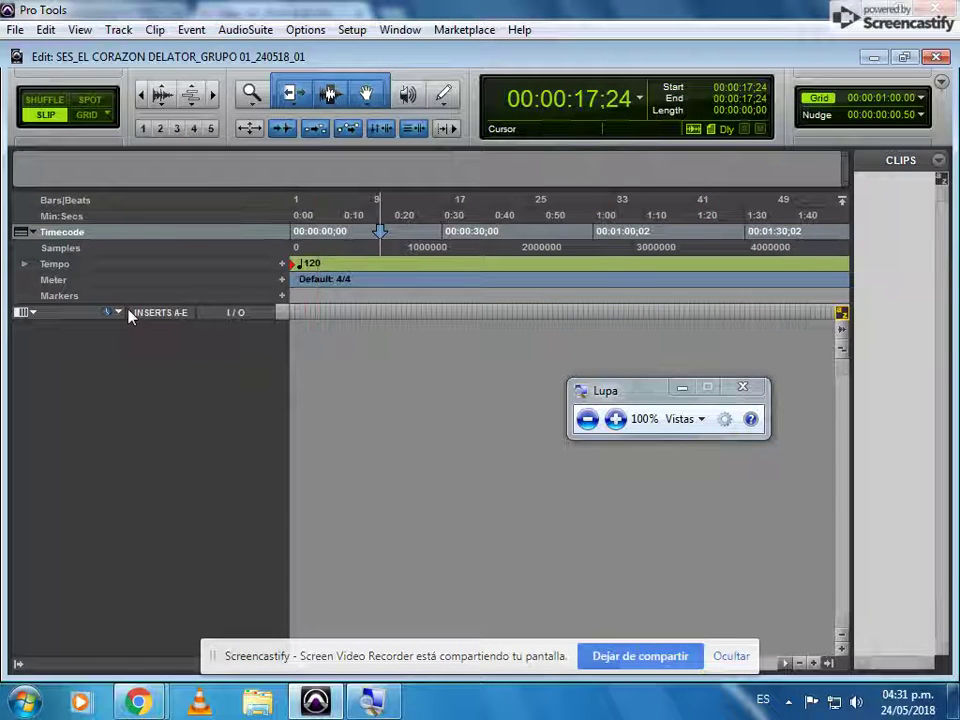
left_click(640, 99)
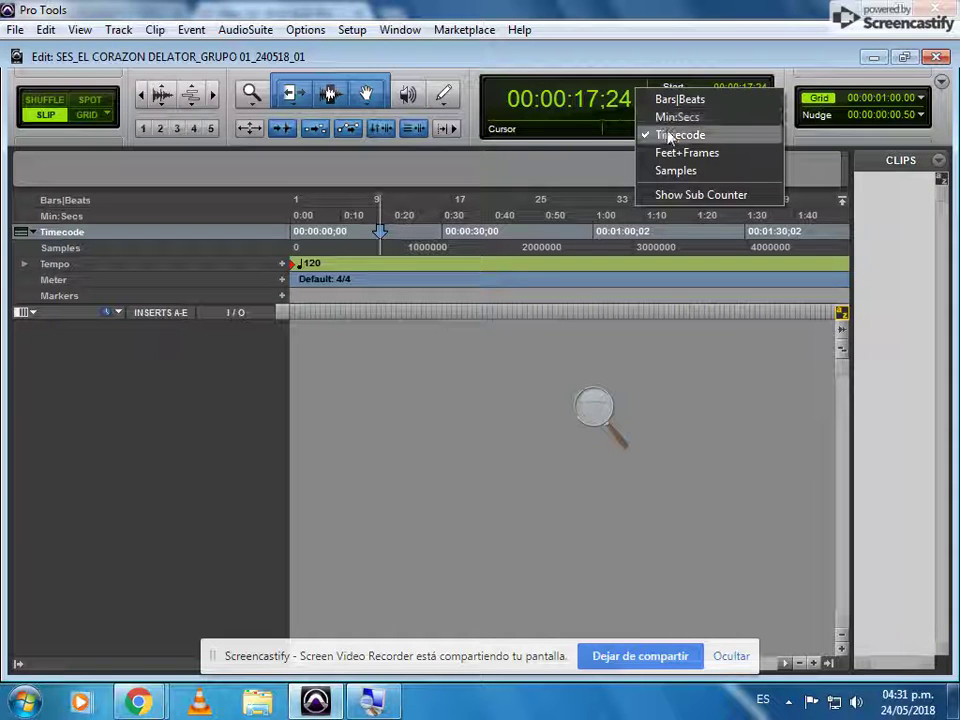
left_click(665, 118)
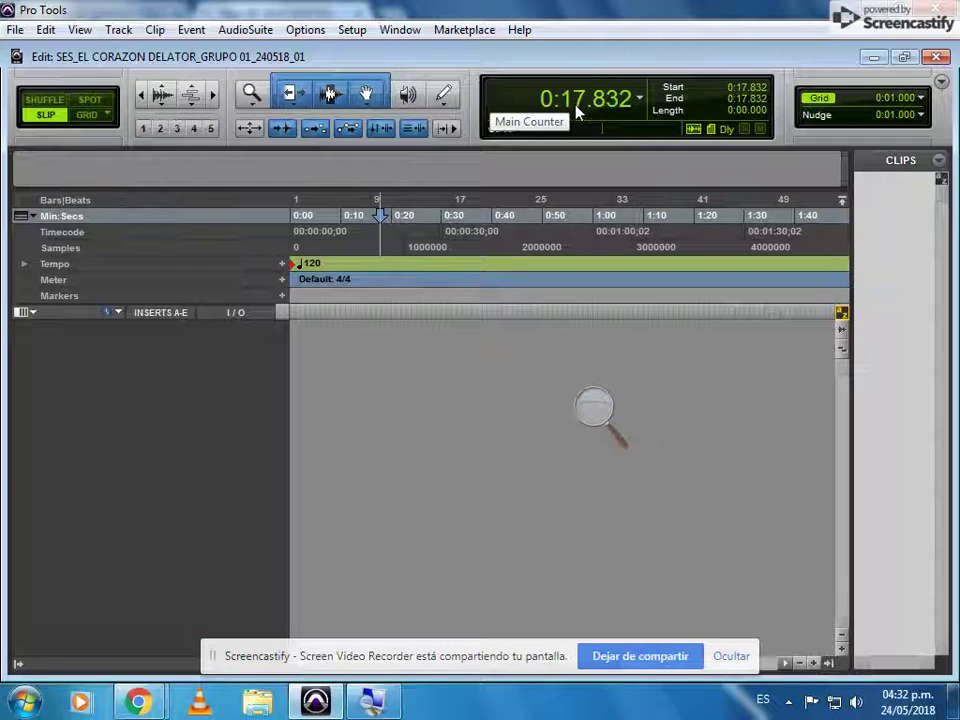
key("Return")
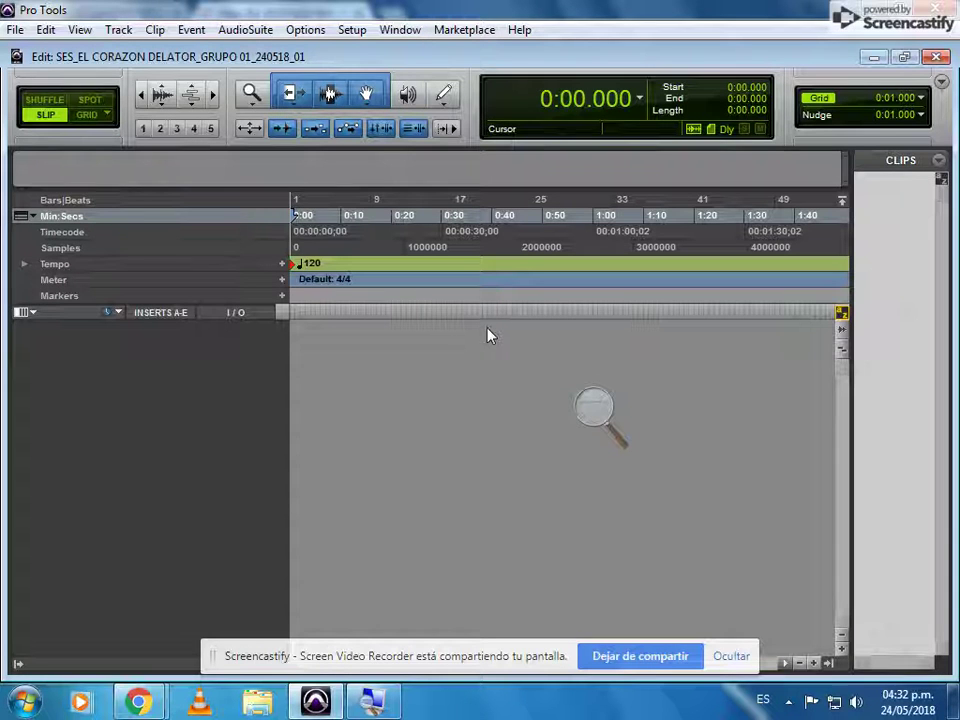
- Create 5 new mono audio tracks with a Samples timebase
left_click(118, 33)
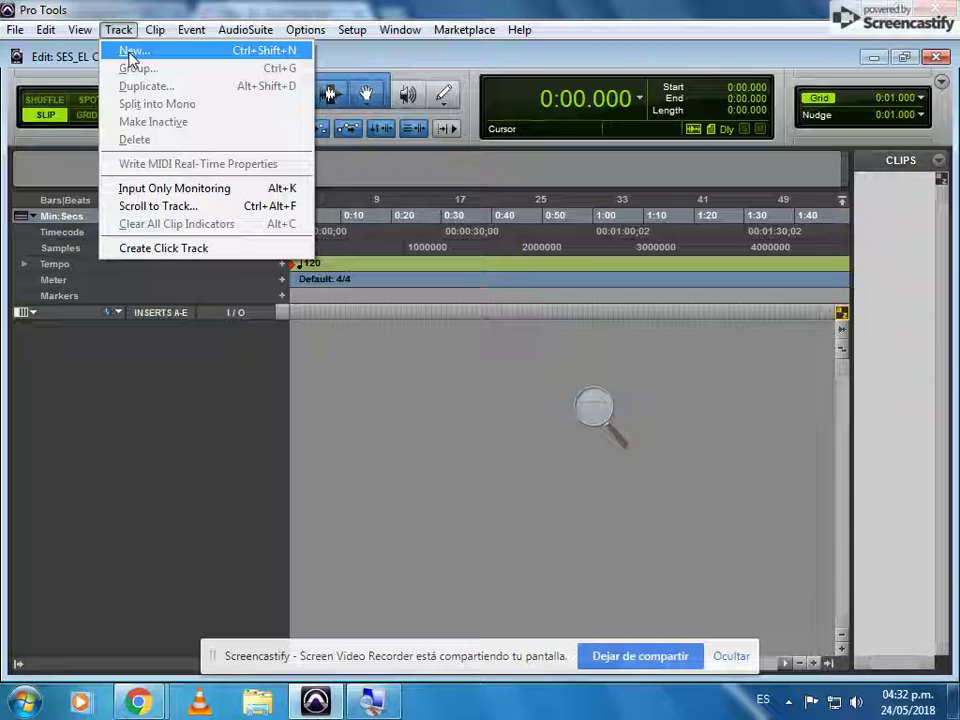
left_click(596, 409)
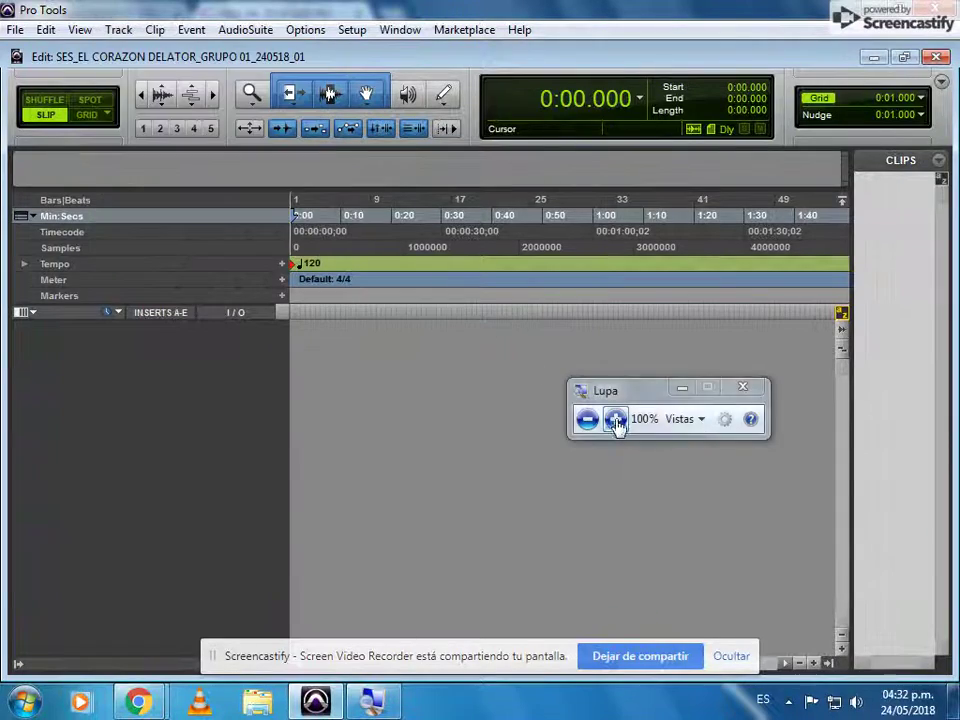
left_click(615, 418)
left_click(618, 424)
left_click(619, 424)
left_click(620, 425)
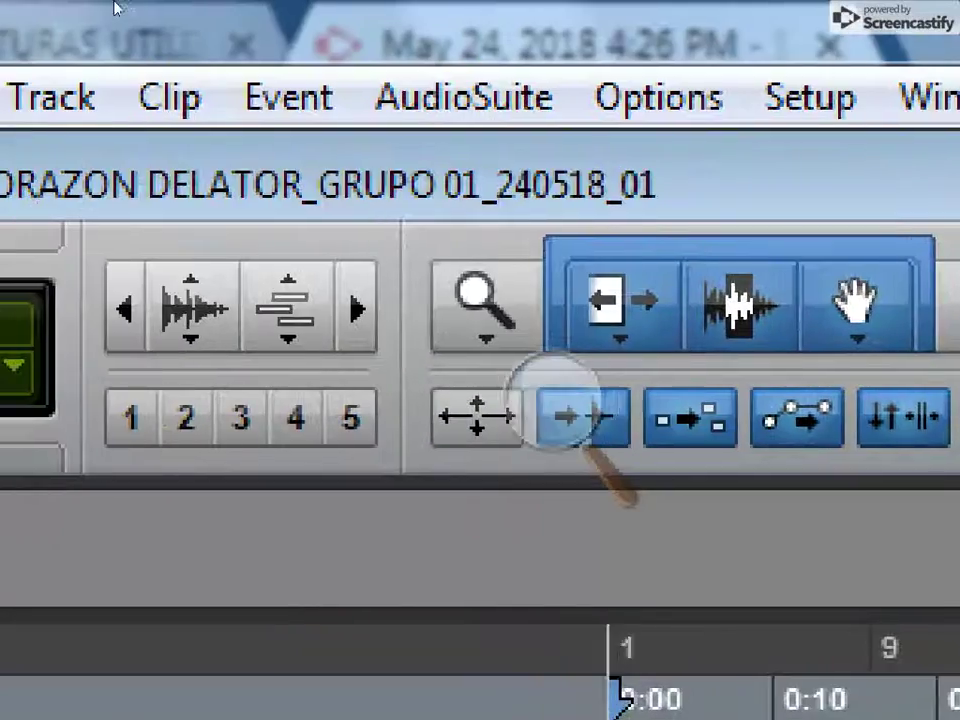
left_click(113, 35)
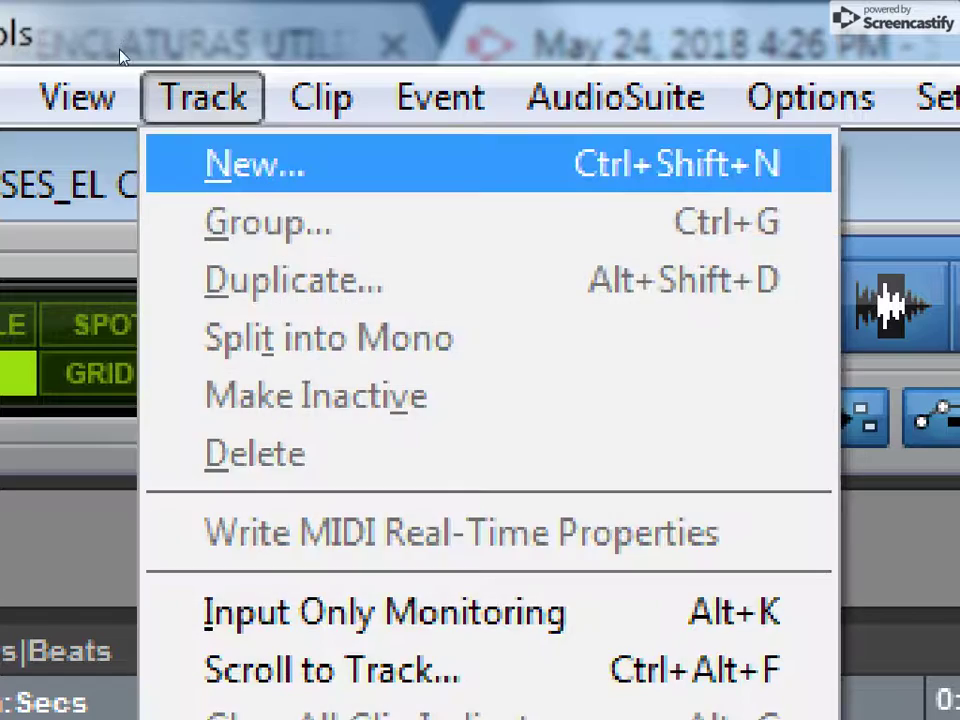
left_click(122, 50)
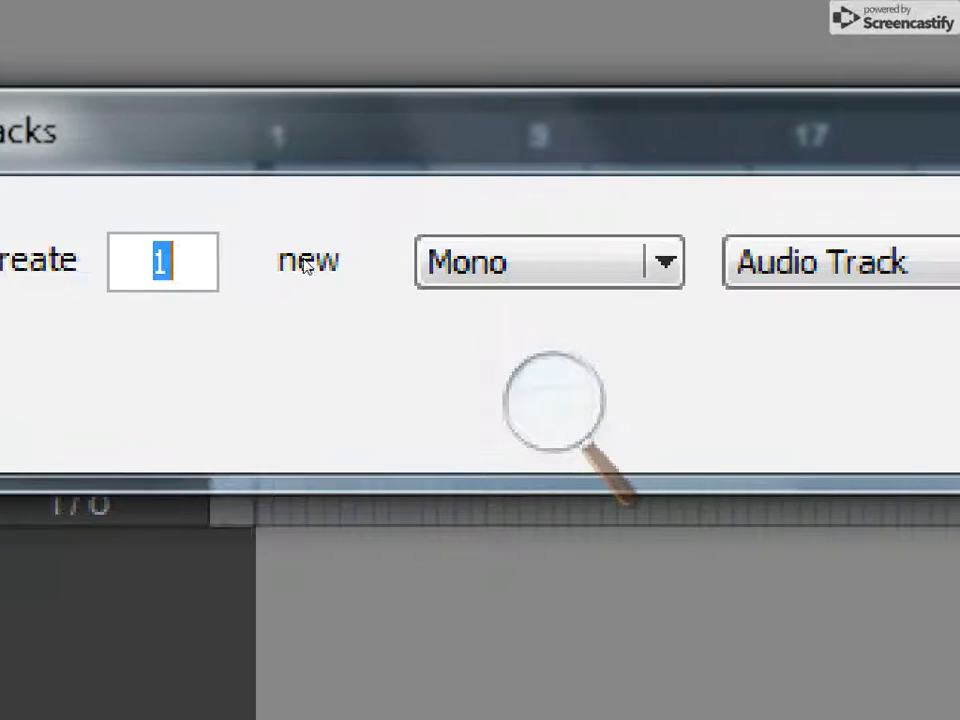
key("super+minus")
key("super+minus")
key("super+minus")
key("super+minus")
key("super+minus")
key("super+minus")
key("super+minus")
key("super+minus")
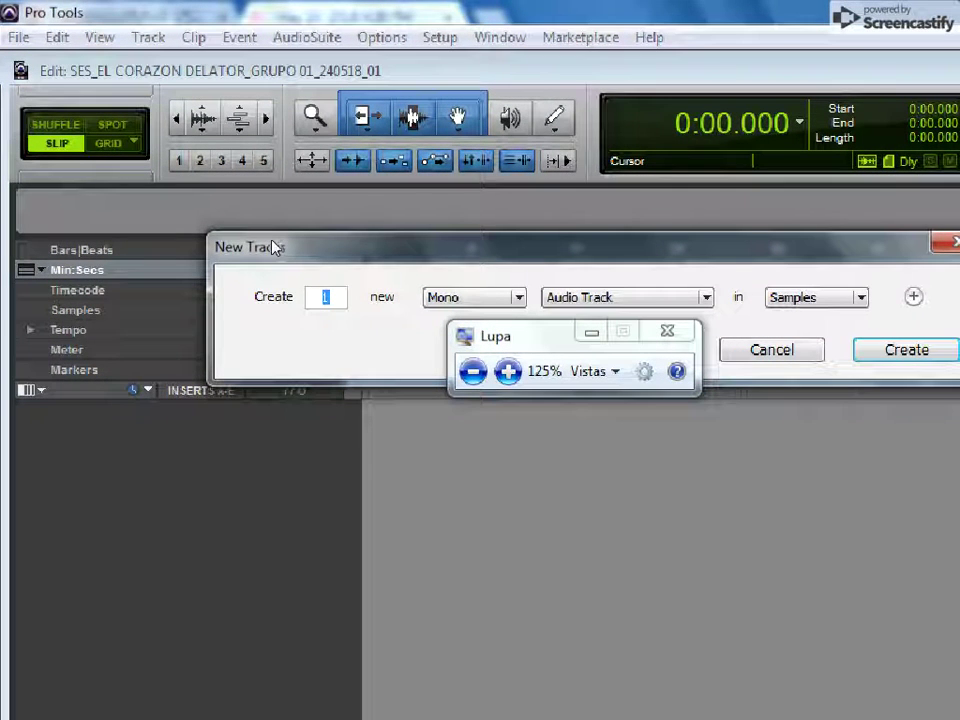
type("5")
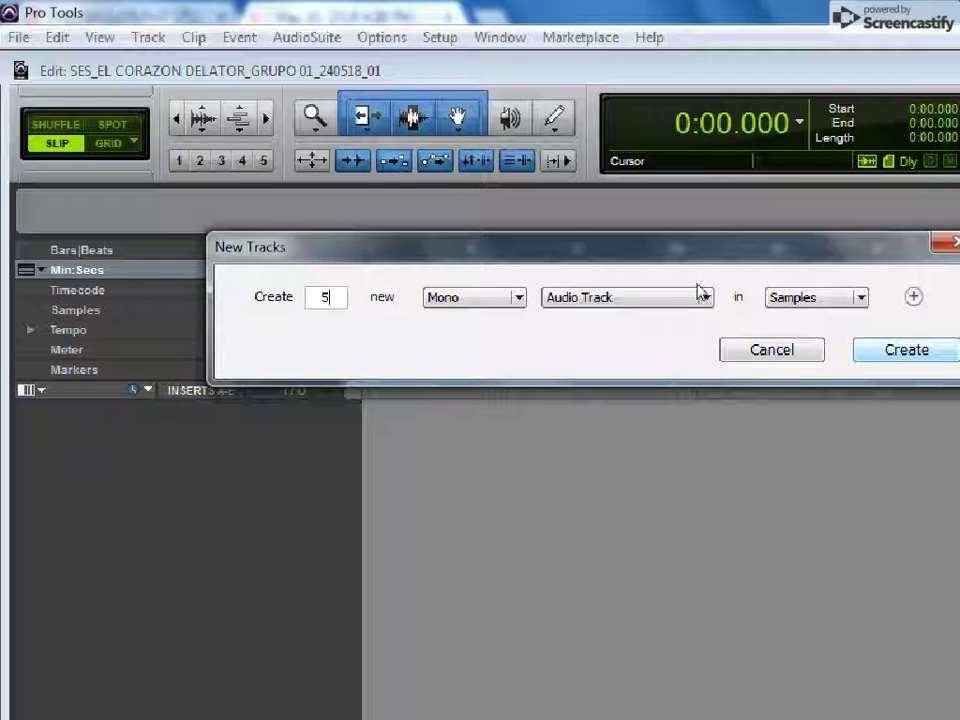
key("Return")
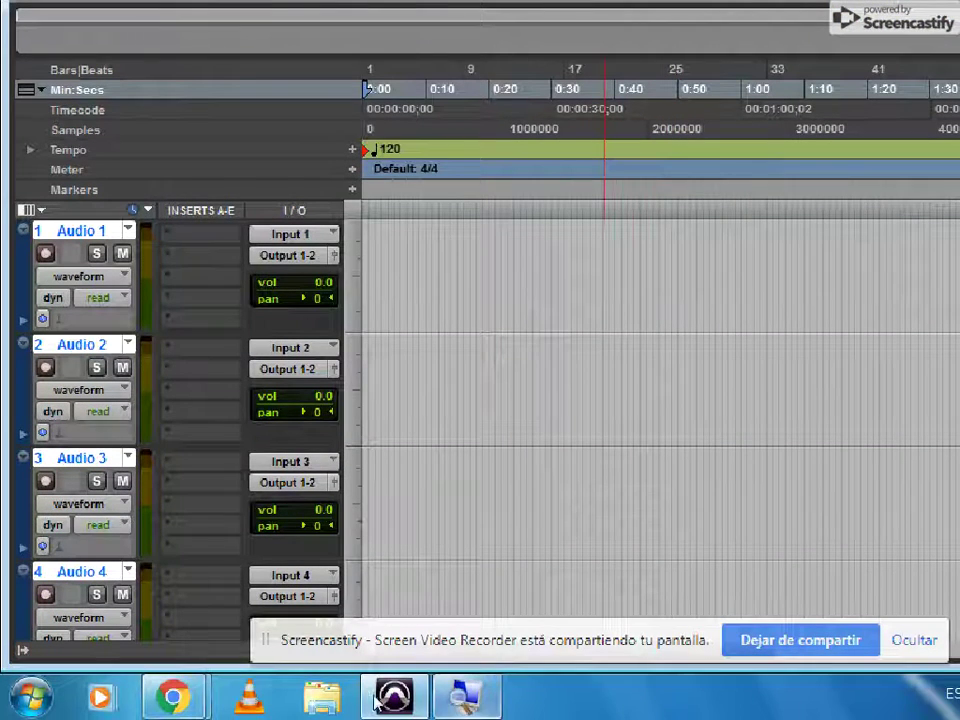
left_click(377, 697)
left_click(381, 443)
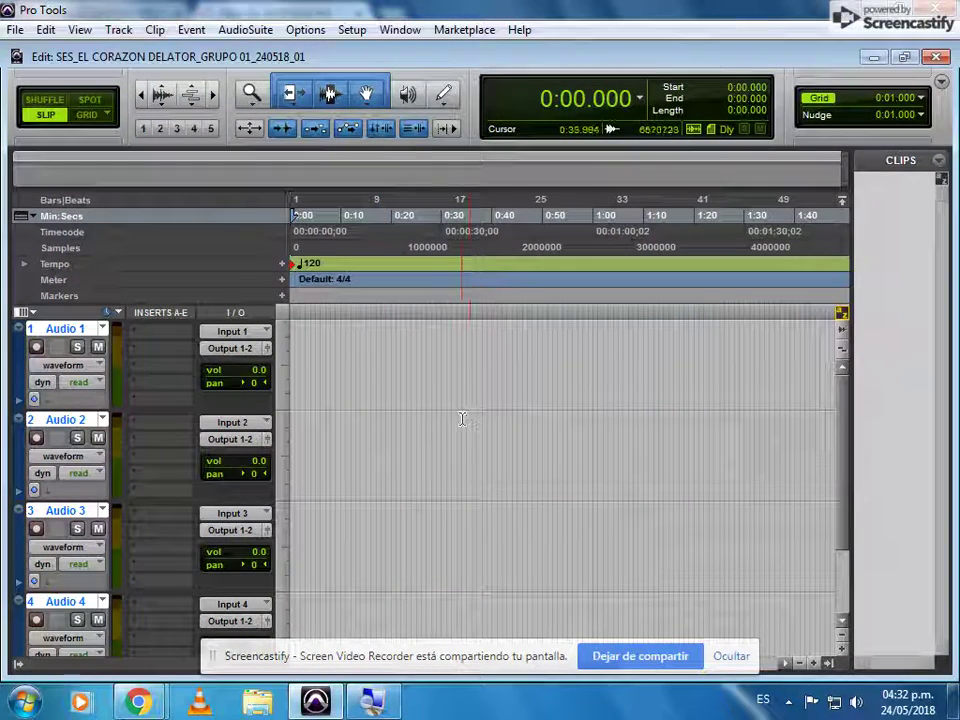
- Review the channel format options for new tracks and cancel without adding any
left_click(119, 30)
left_click(129, 49)
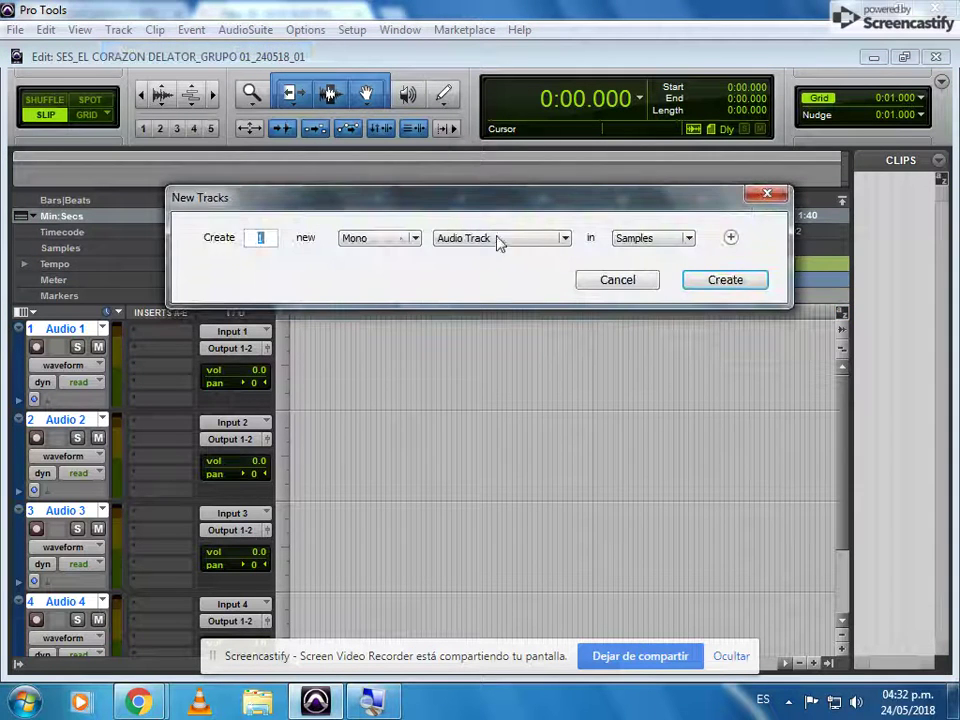
left_click(400, 242)
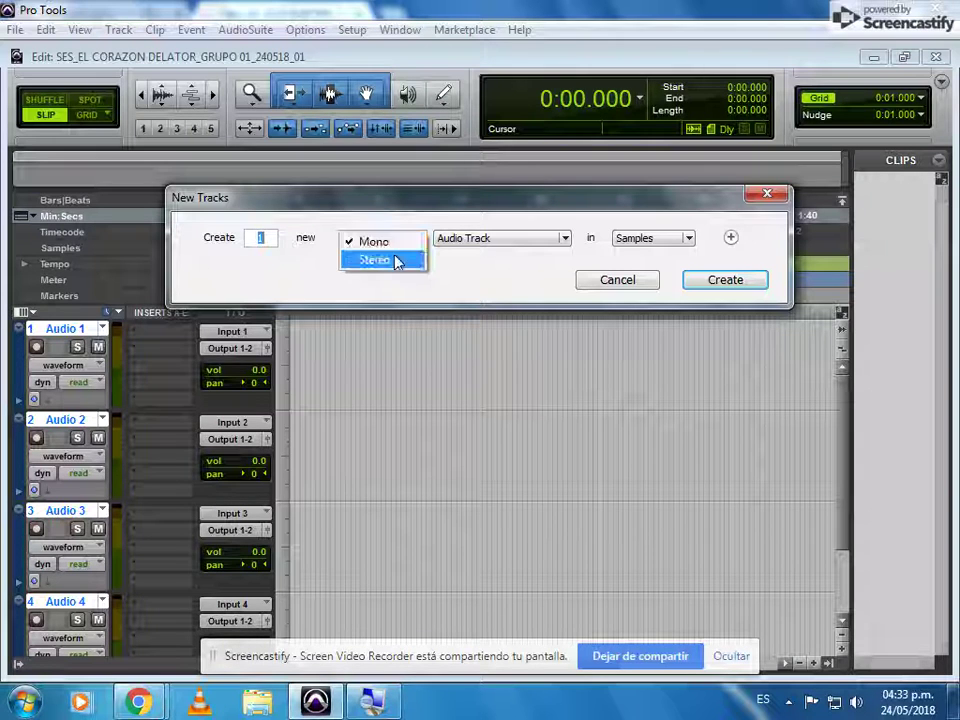
left_click(629, 284)
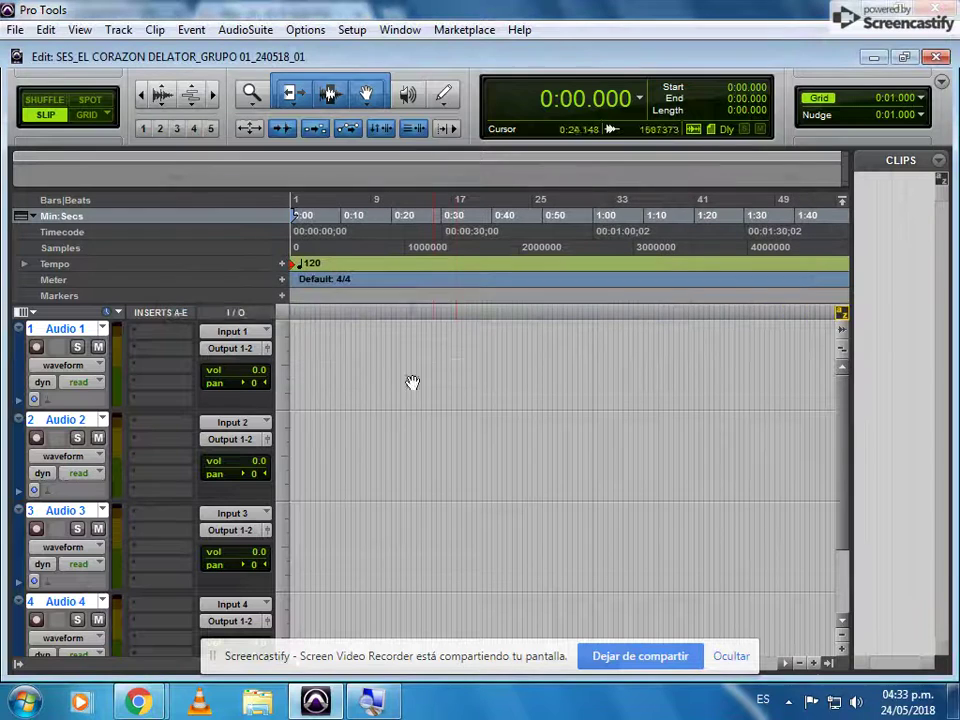
- Record-enable the Audio 1 track and increase its height
scroll(413, 386, "down", 3)
scroll(443, 573, "up", 3)
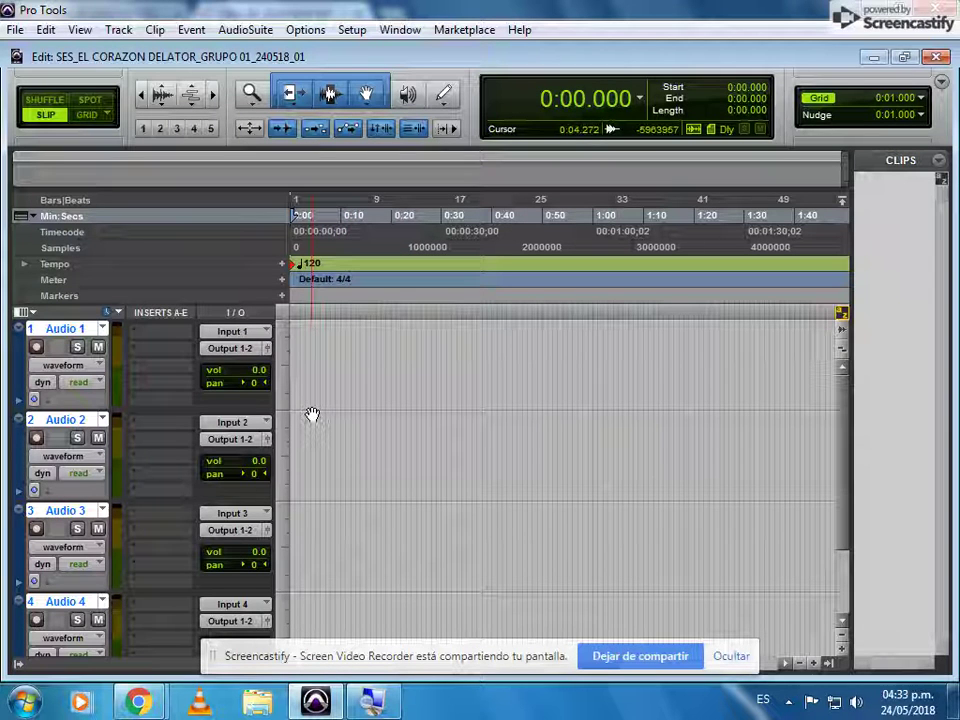
left_click(36, 348)
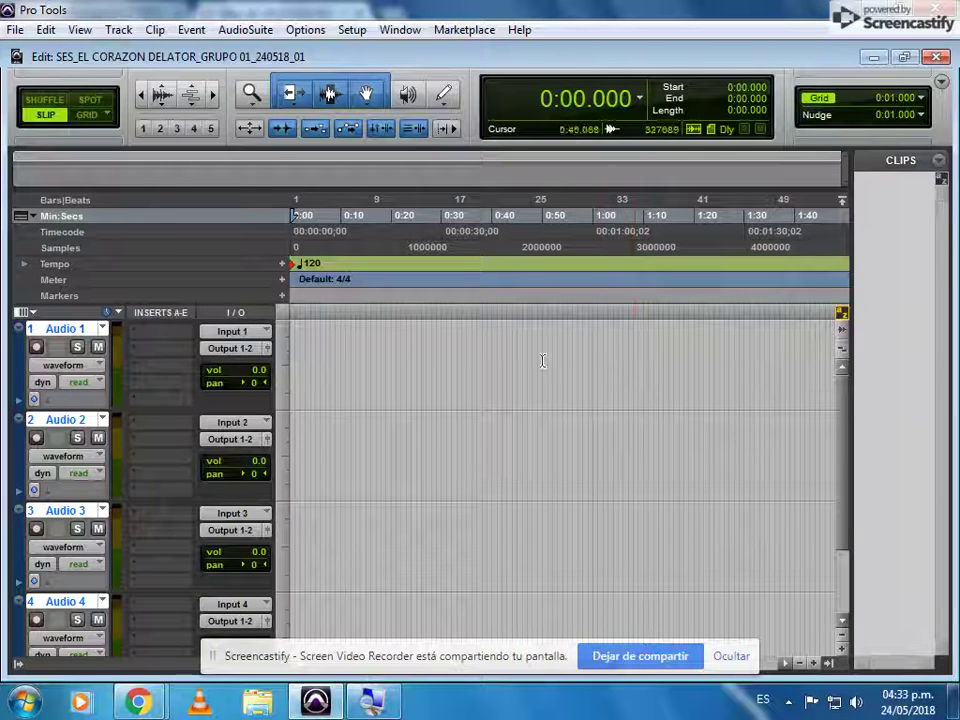
left_click(36, 348)
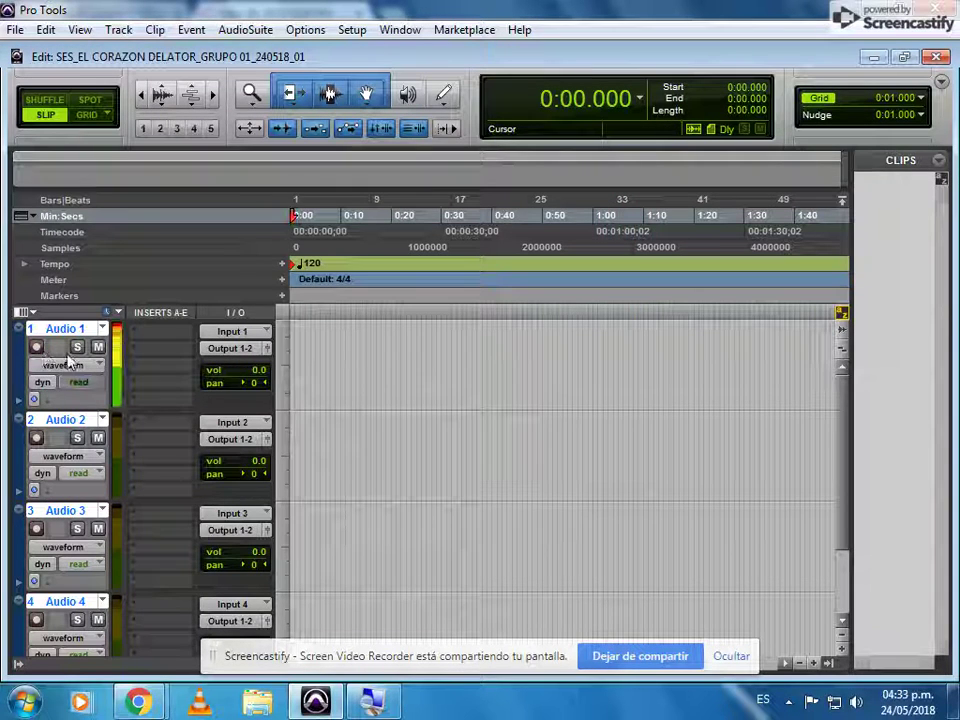
left_click_drag(105, 410, 105, 481)
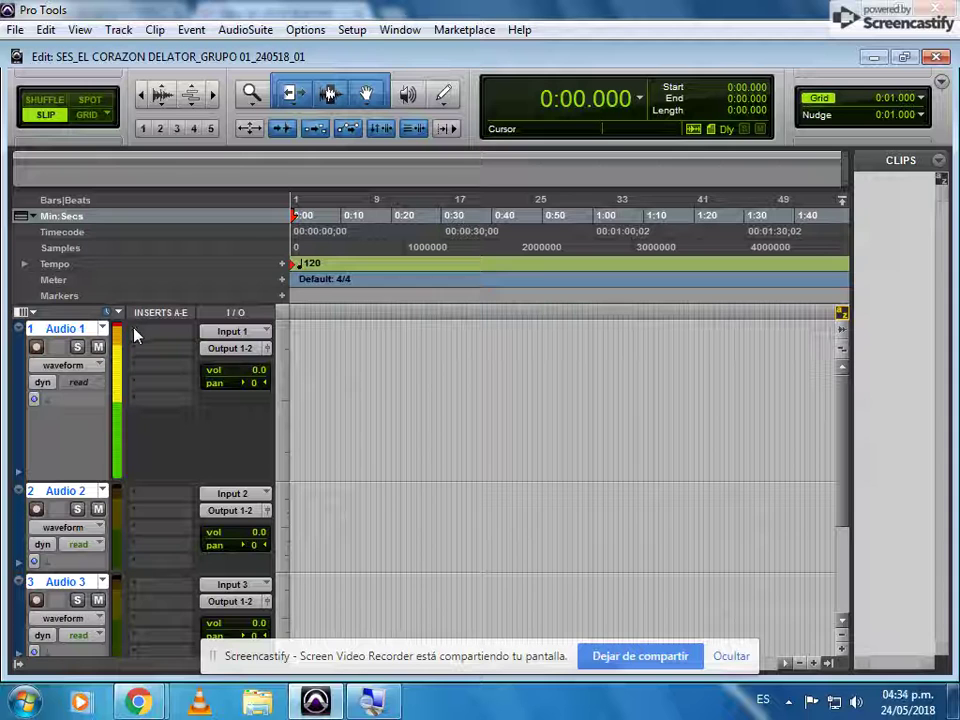
mouse_move(137, 700)
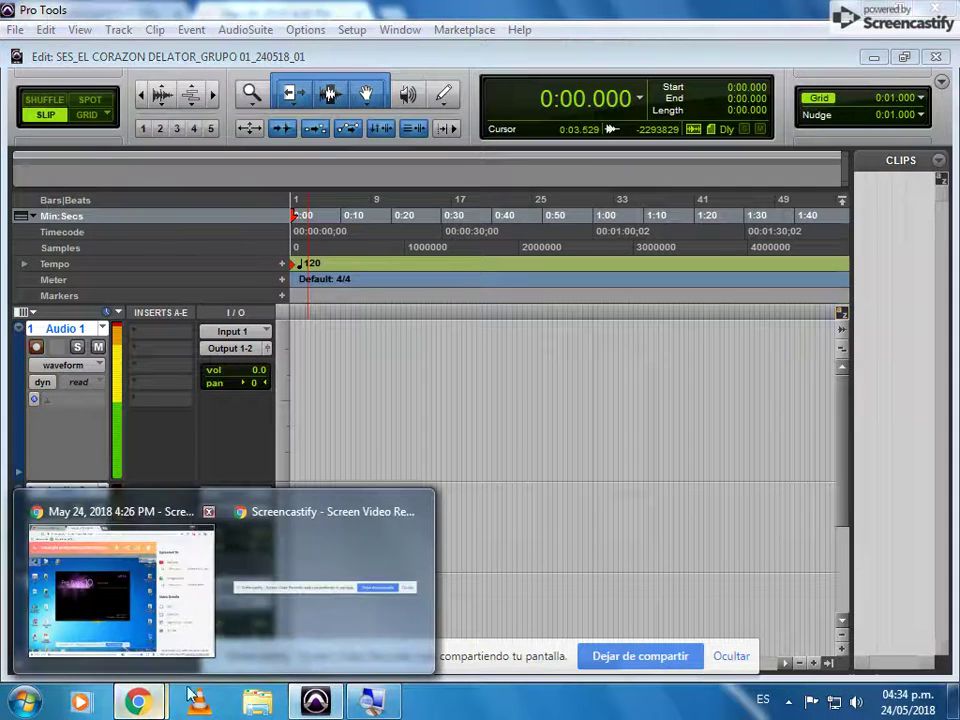
left_click(100, 580)
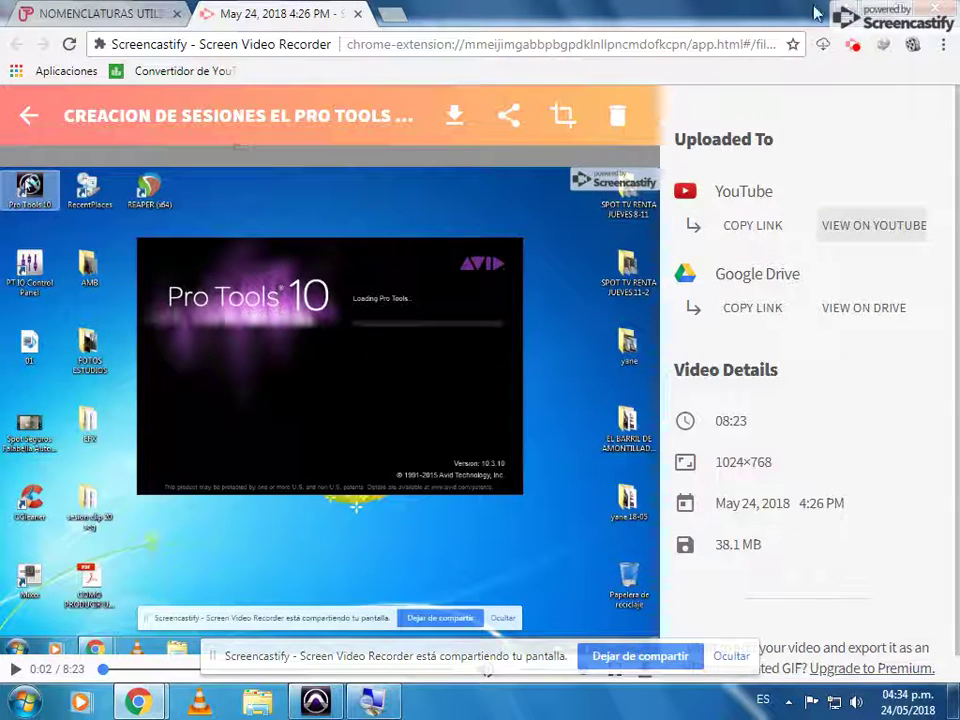
left_click(868, 8)
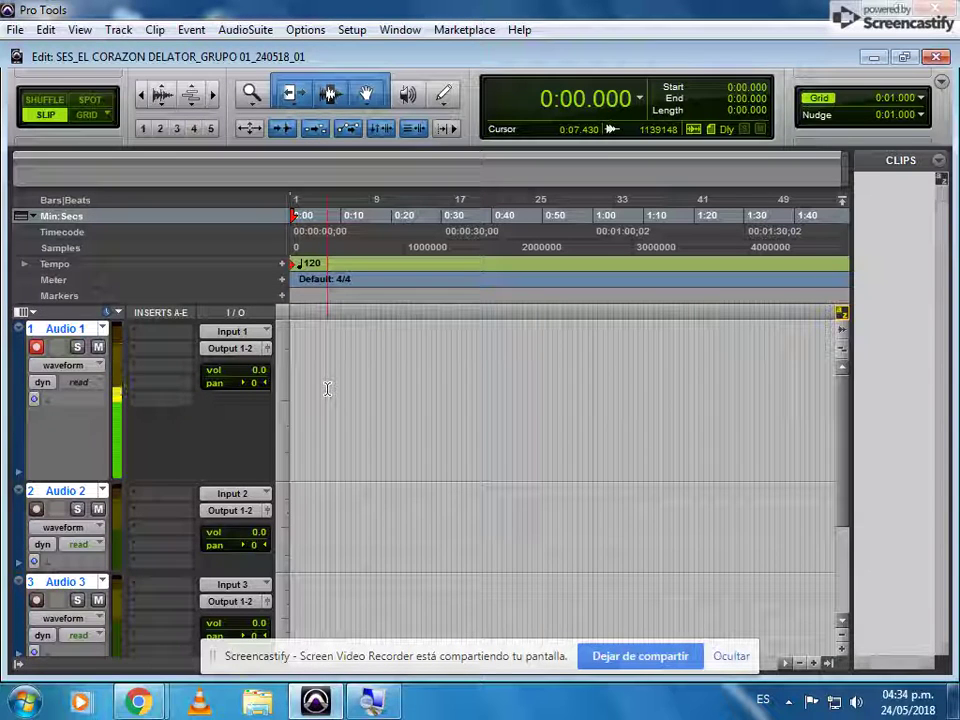
- Record a take about 24 seconds long on Audio 1 from the session start and disarm the track
key("ctrl+space")
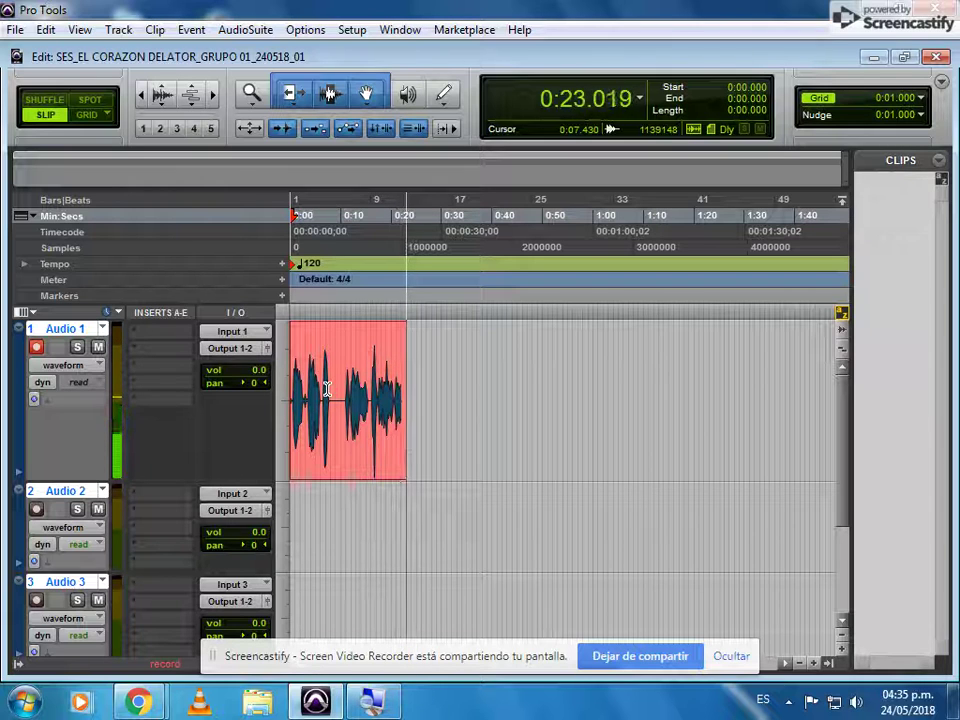
key("space")
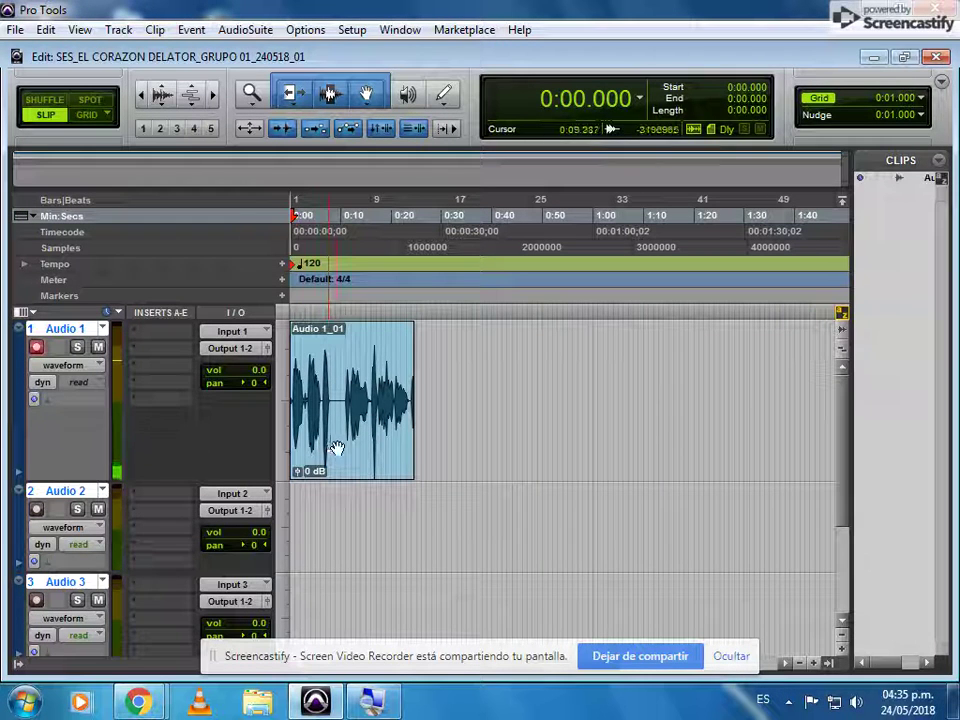
left_click(38, 350)
- Place the edit cursor at about 0:03.900 in the Audio 1 clip and examine its waveform at different horizontal zoom levels
left_click(311, 365)
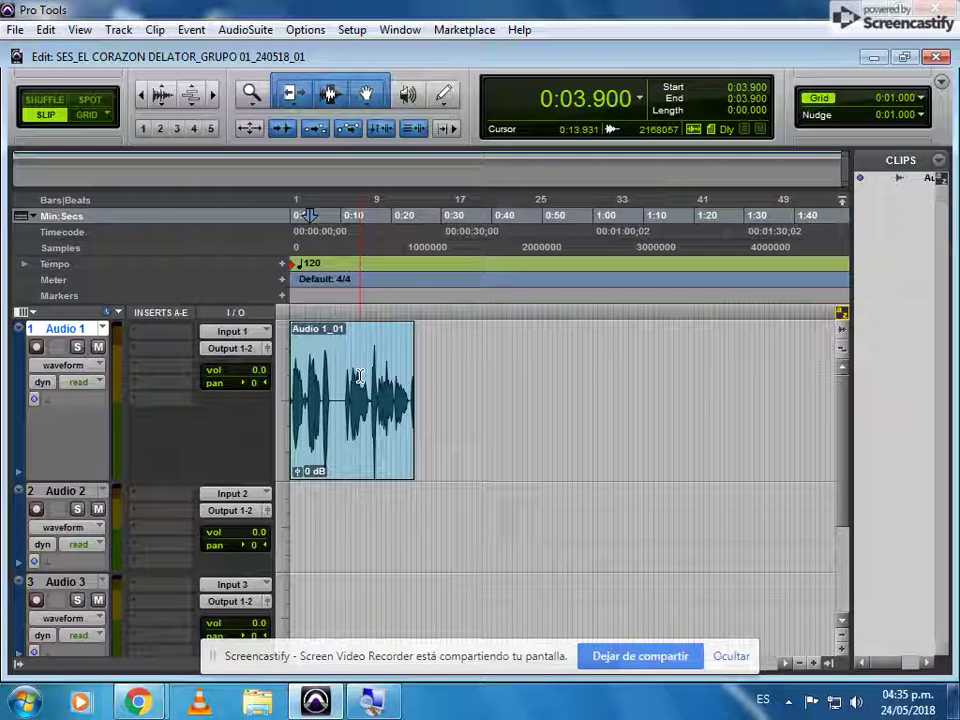
key("t")
key("t")
key("t")
key("t")
key("t")
key("t")
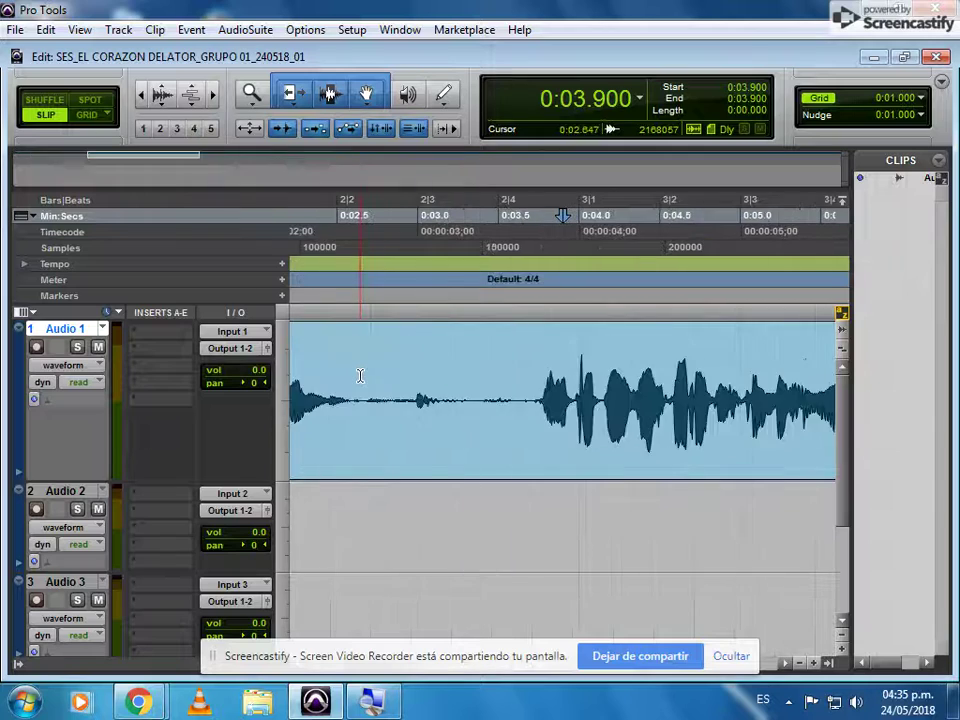
key("r")
key("r")
key("r")
key("r")
key("r")
key("r")
key("r")
key("r")
key("t")
key("t")
key("t")
key("t")
key("t")
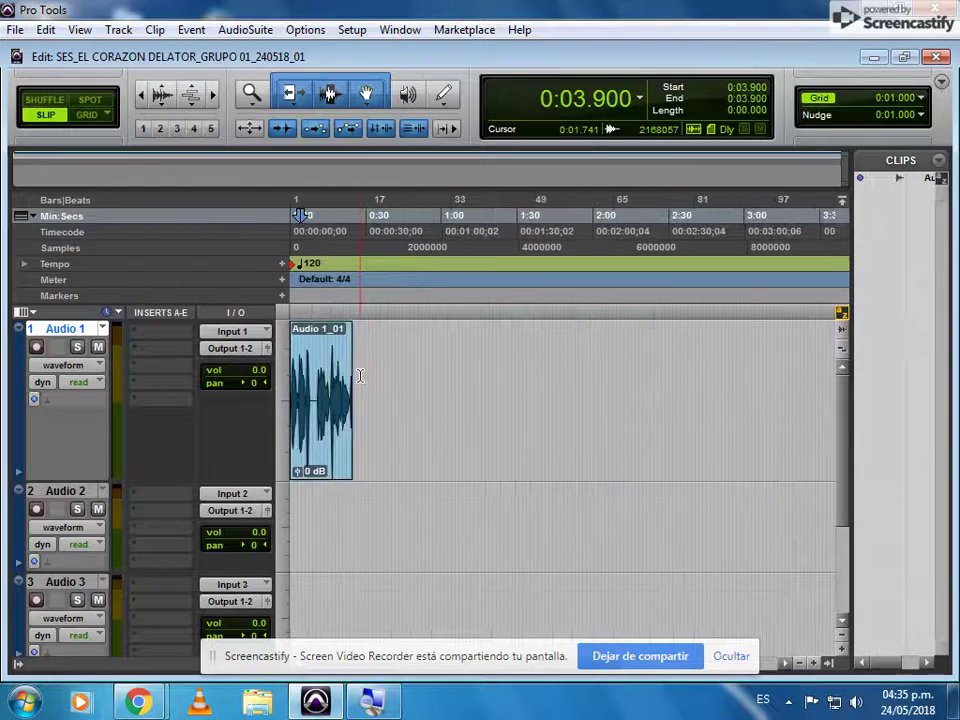
key("r")
key("r")
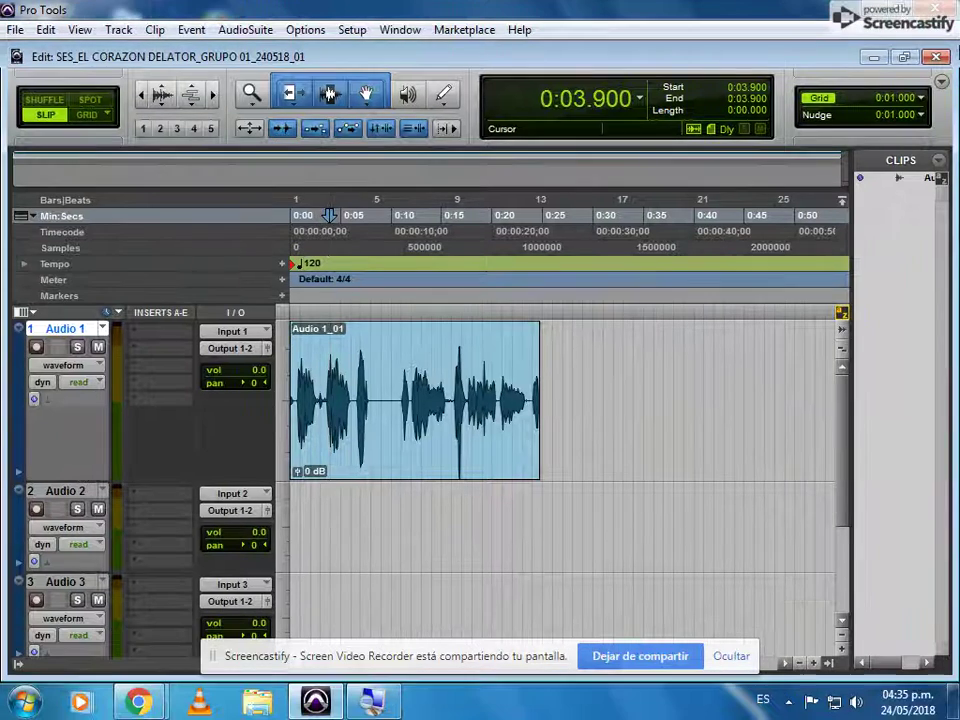
- Restore the maximized application window and narrow it to give access to the desktop folders beside it
left_click(906, 9)
left_click_drag(953, 41, 779, 61)
left_click_drag(613, 25, 611, 18)
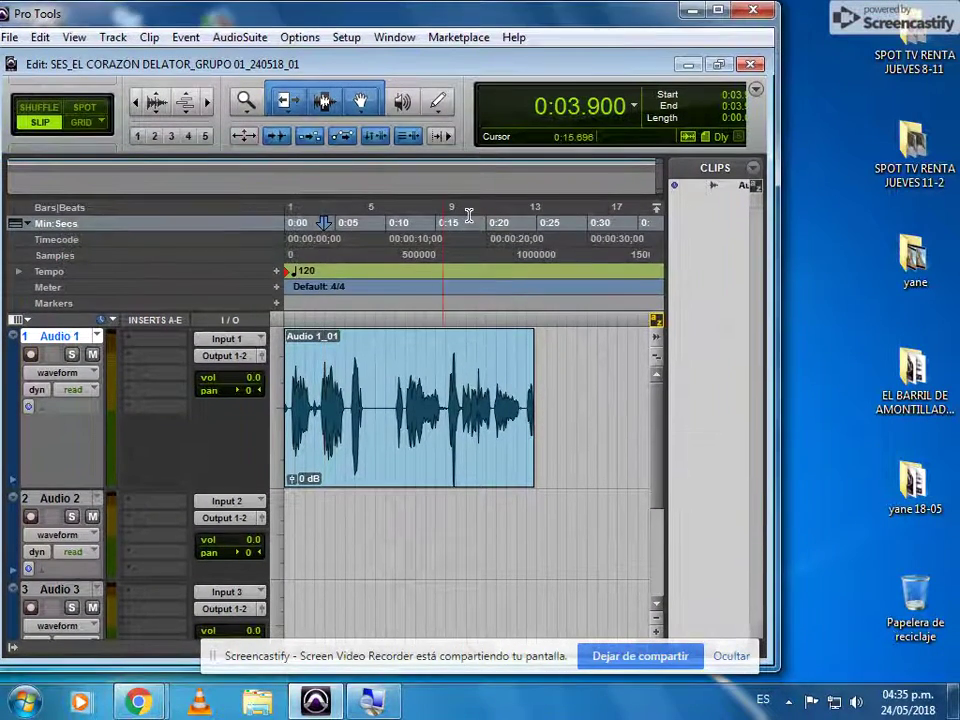
- Switch to Word, start a blank document and restore its window to a smaller size
left_click(27, 704)
left_click(47, 295)
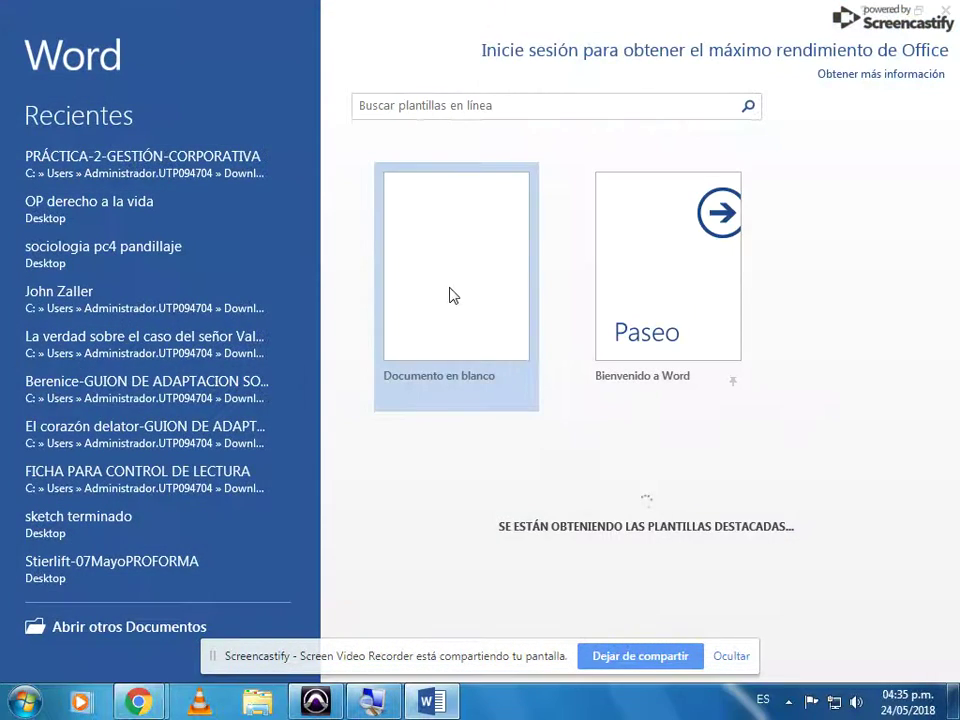
left_click(450, 295)
left_click(918, 11)
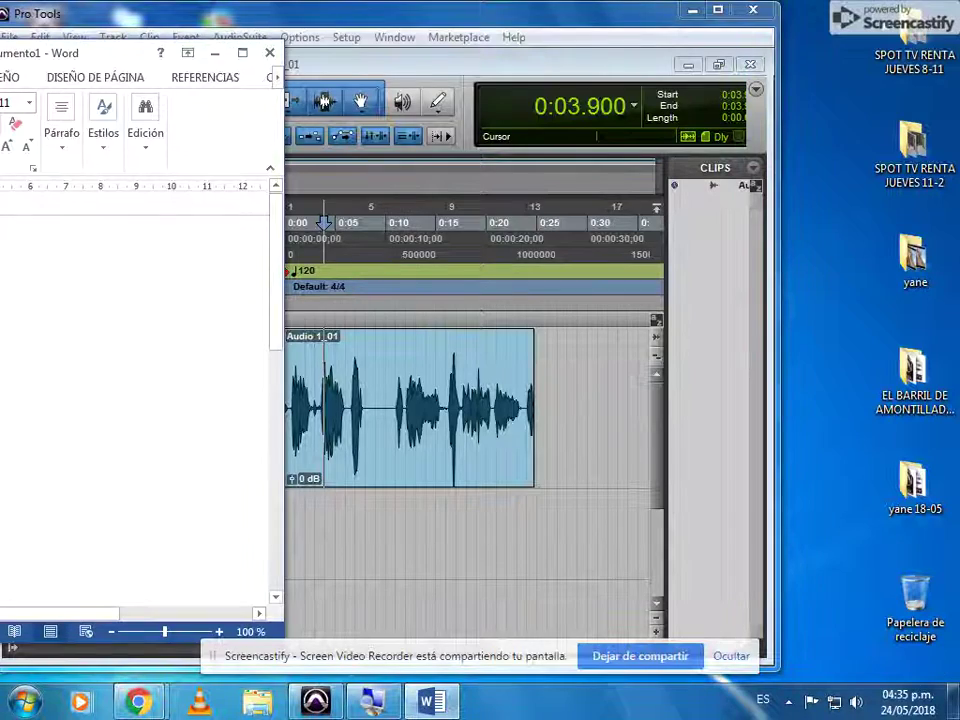
- Move and resize the blank document's window so the audio track headers stay visible beside it
left_click_drag(118, 58, 590, 63)
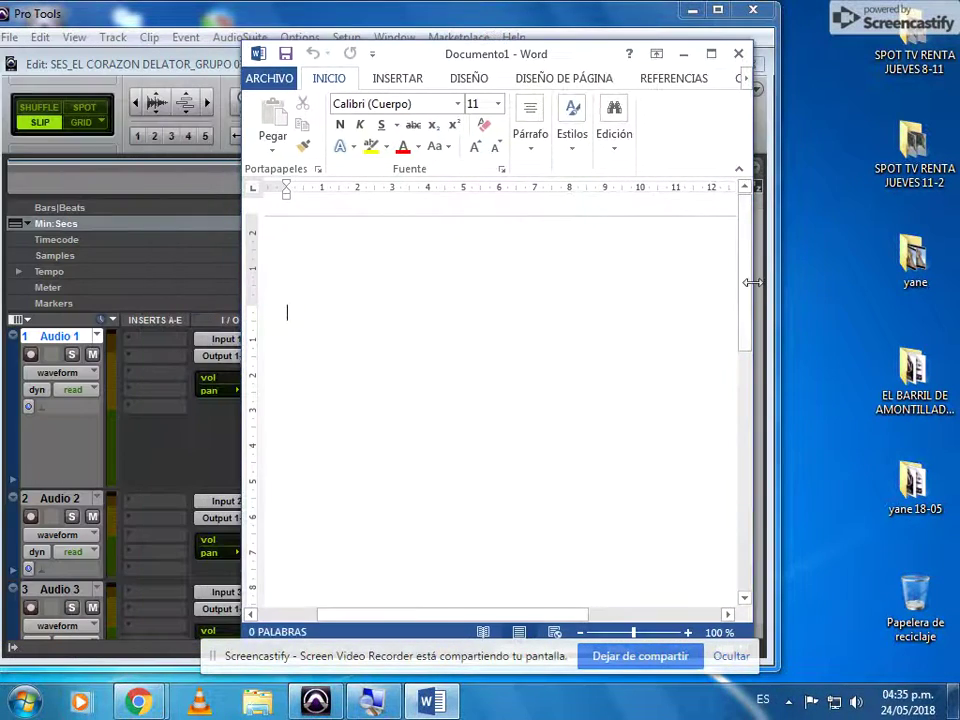
left_click_drag(752, 283, 497, 281)
left_click_drag(378, 54, 840, 20)
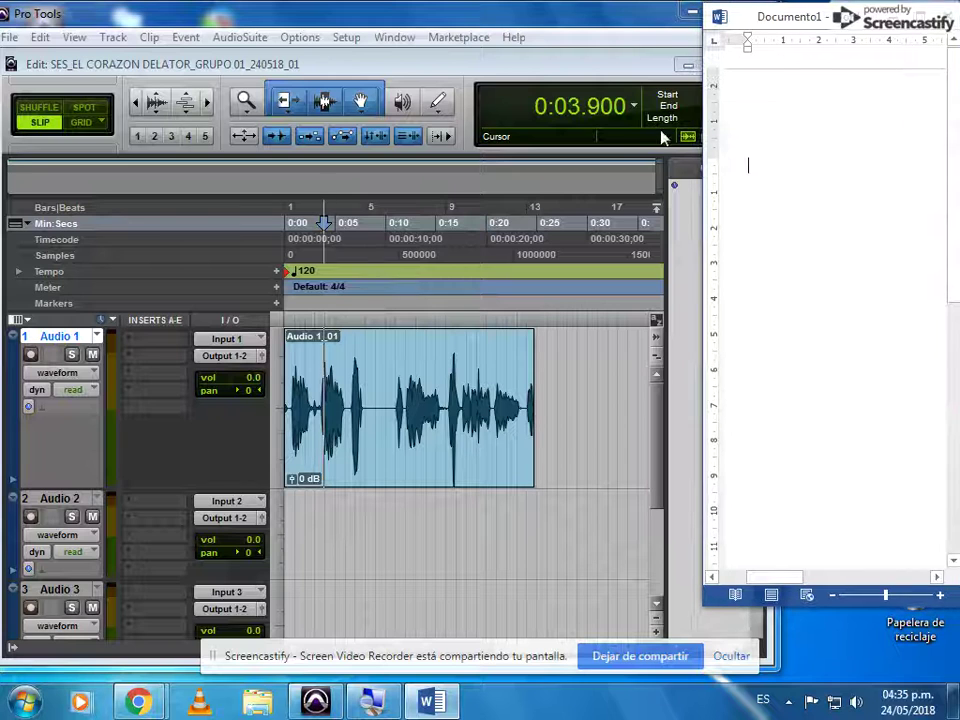
left_click_drag(754, 17, 405, 54)
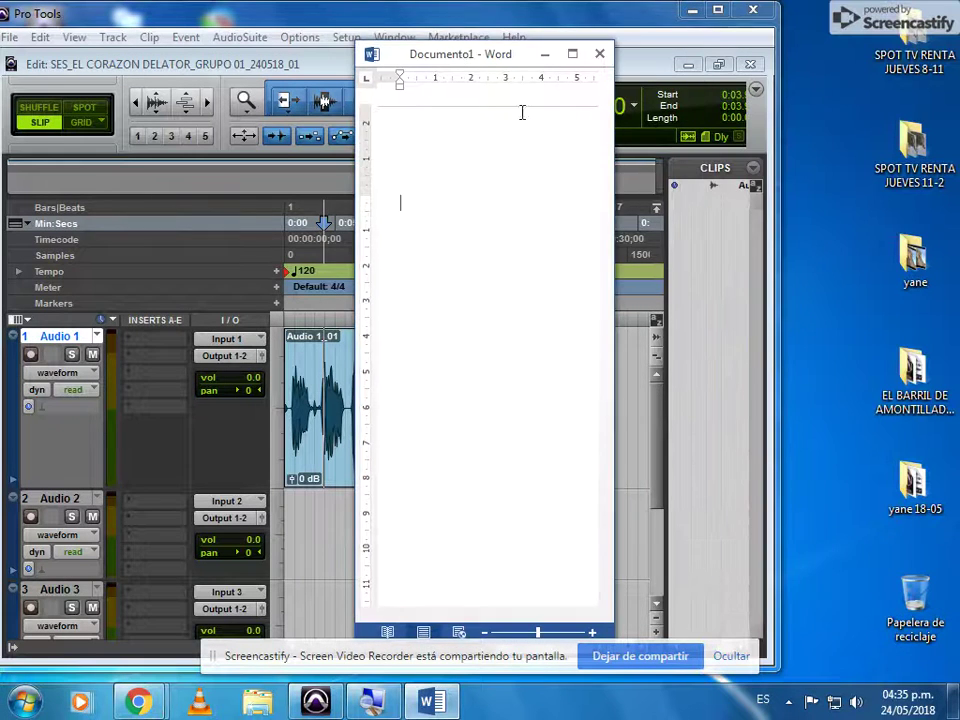
left_click_drag(622, 157, 855, 157)
- Set the font size to 50 and write "R / T : ZOOM" in the document
left_click(590, 104)
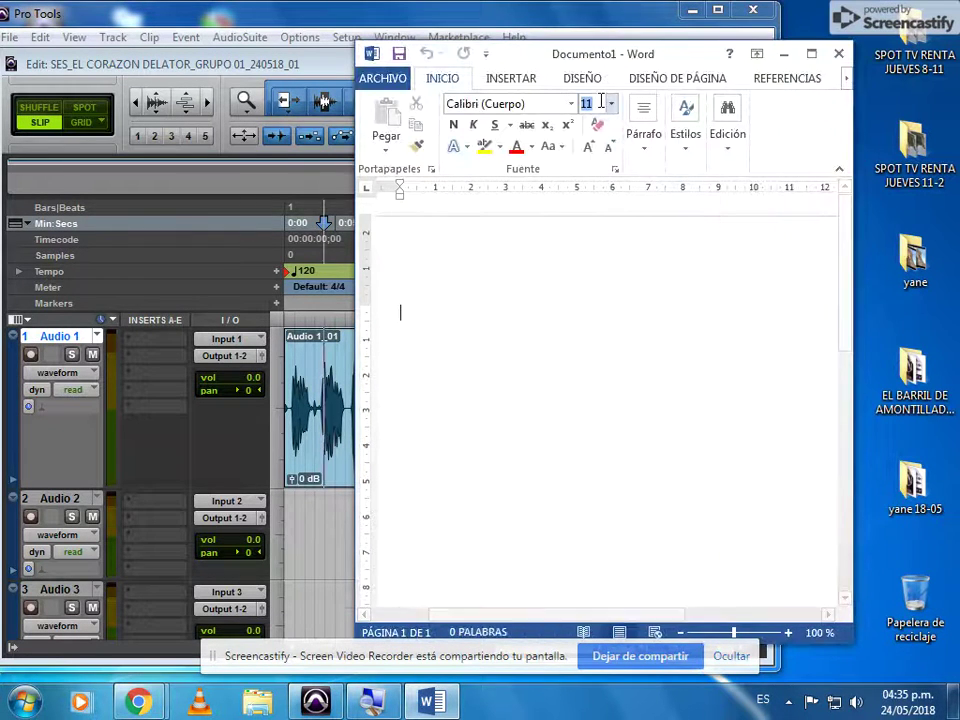
type("50")
key("Return")
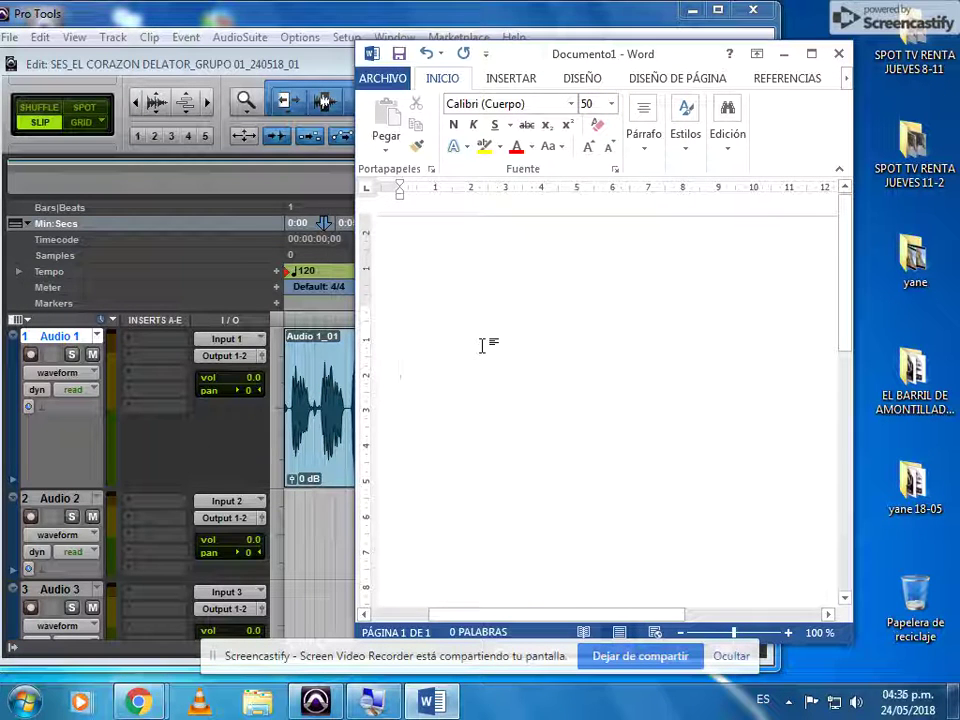
type("R ")
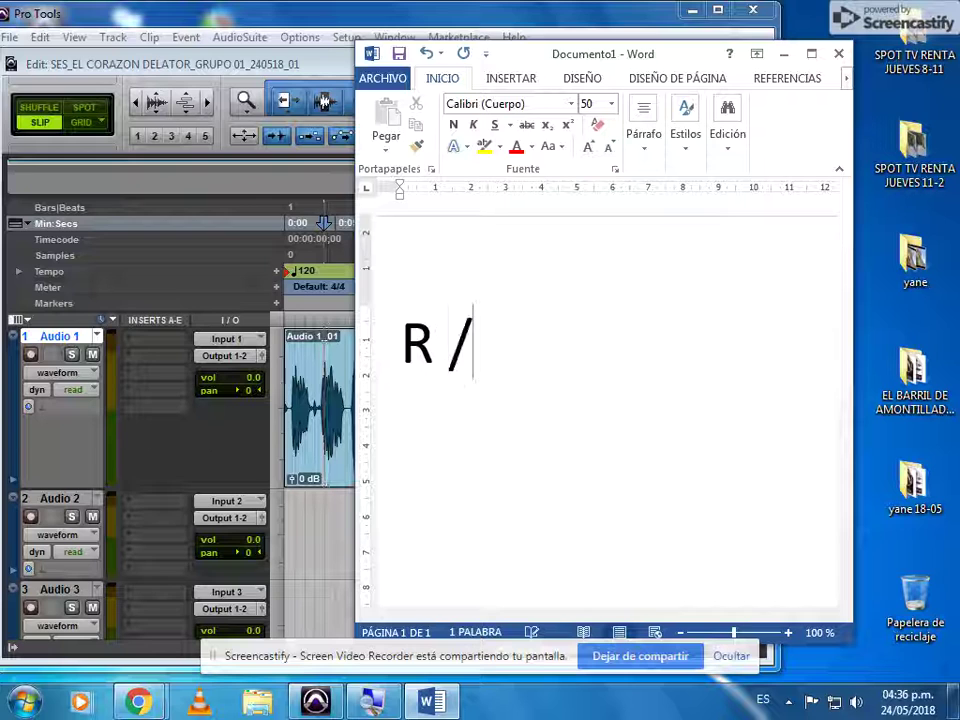
type("/ T :")
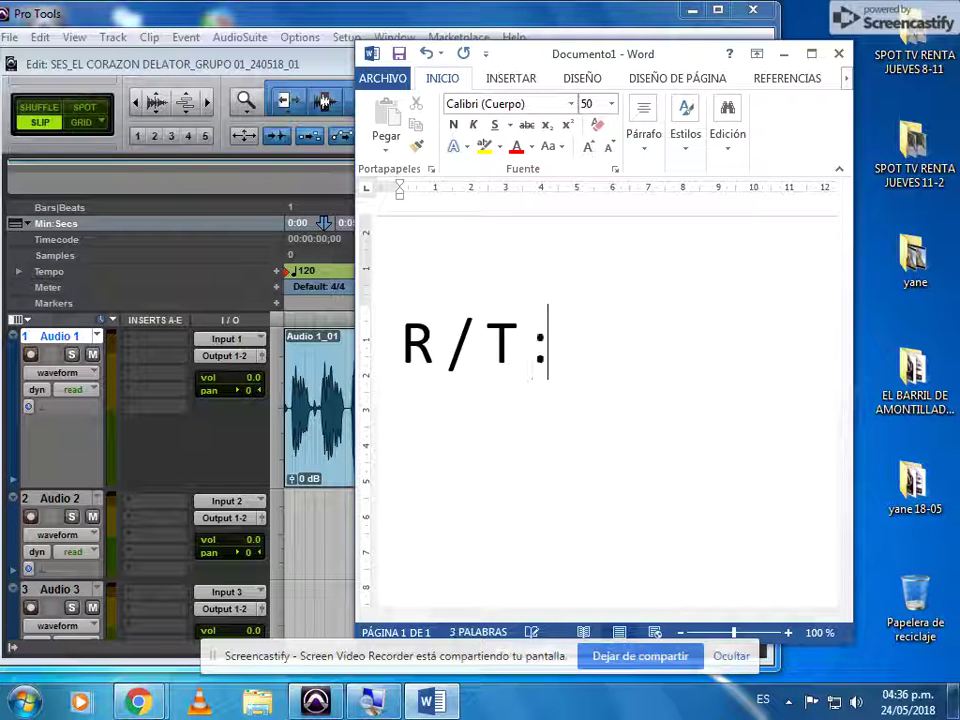
type(" ZOOM")
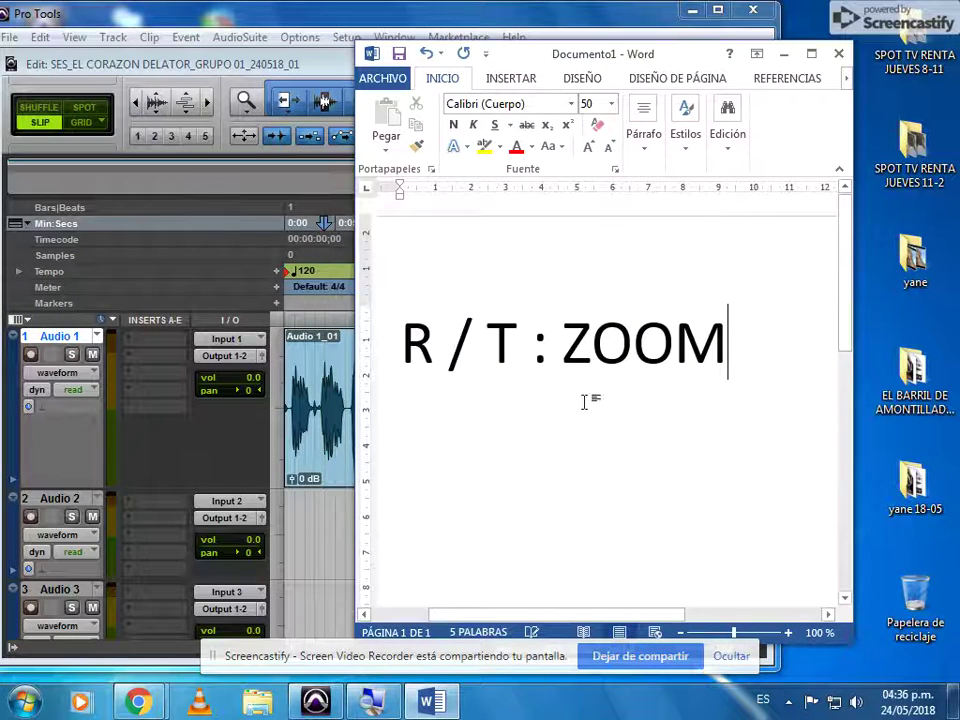
- Switch to Pro Tools, place the edit cursor at 0:11.888 in the Audio 1 clip and examine its waveform at different horizontal zoom levels
left_click(487, 37)
left_click(404, 402)
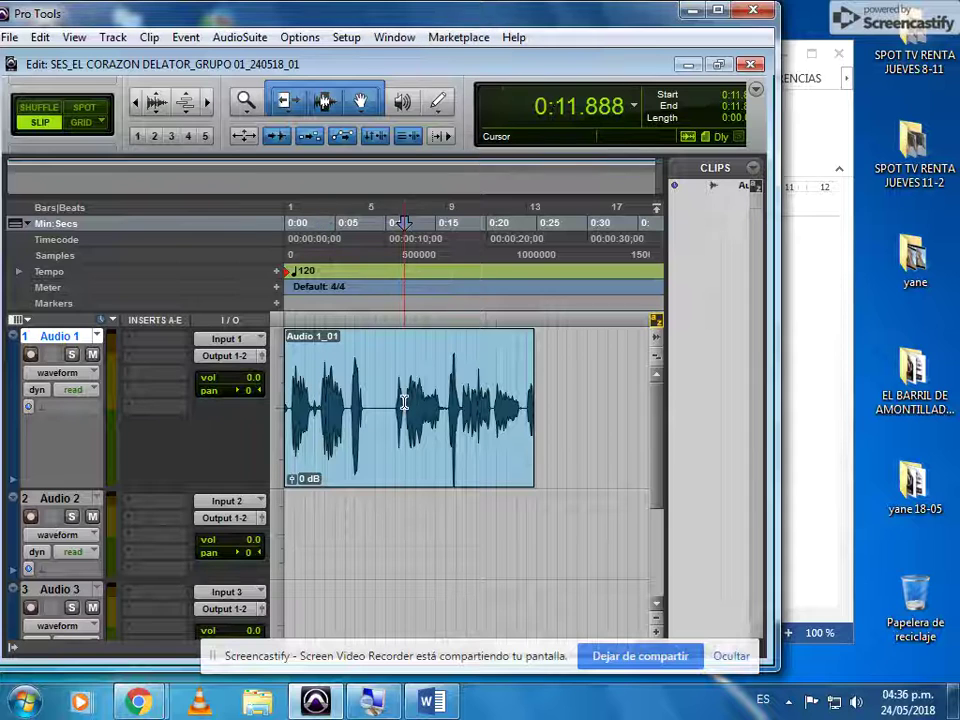
key("r")
key("r")
key("r")
key("t")
key("t")
key("t")
key("t")
key("t")
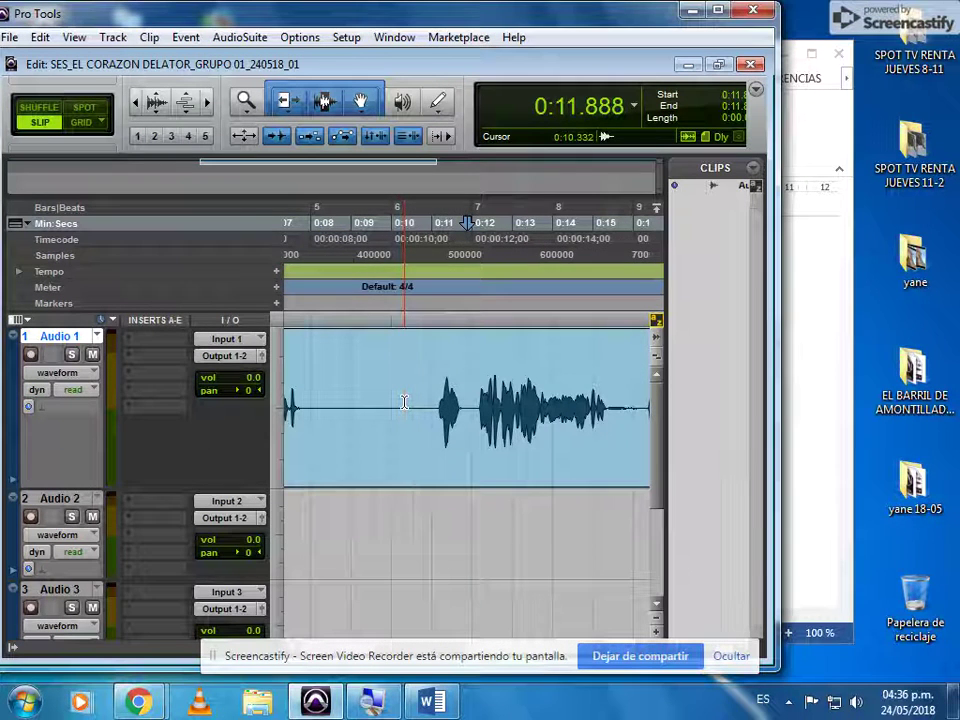
key("r")
key("r")
key("r")
key("r")
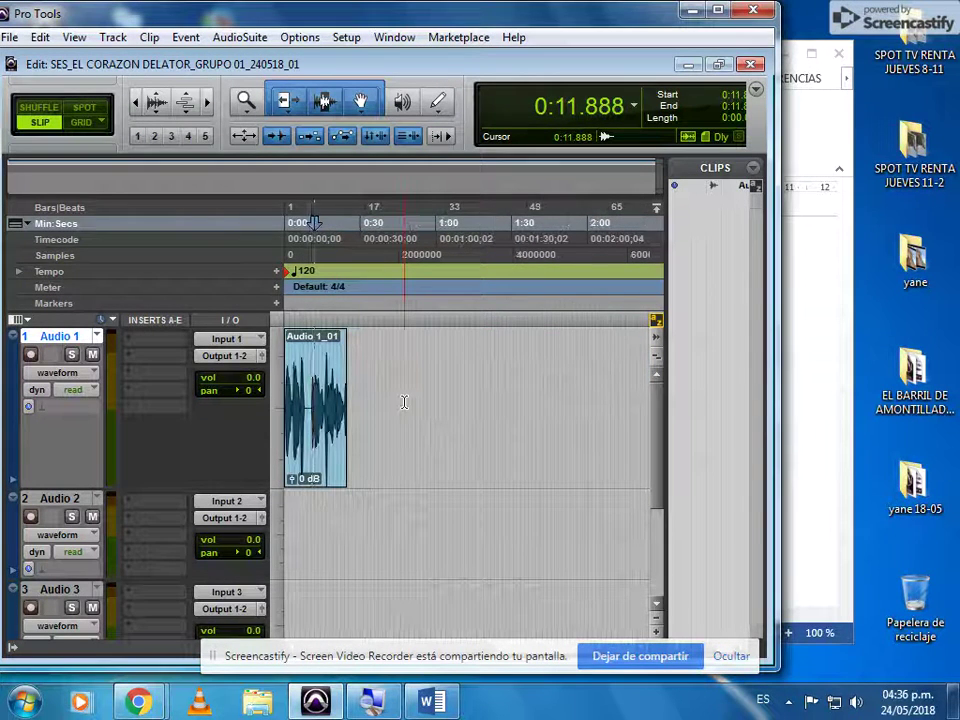
- Return the edit cursor to the session start, enlarge the waveform horizontally and maximize the application window
key("Return")
key("t")
key("t")
key("t")
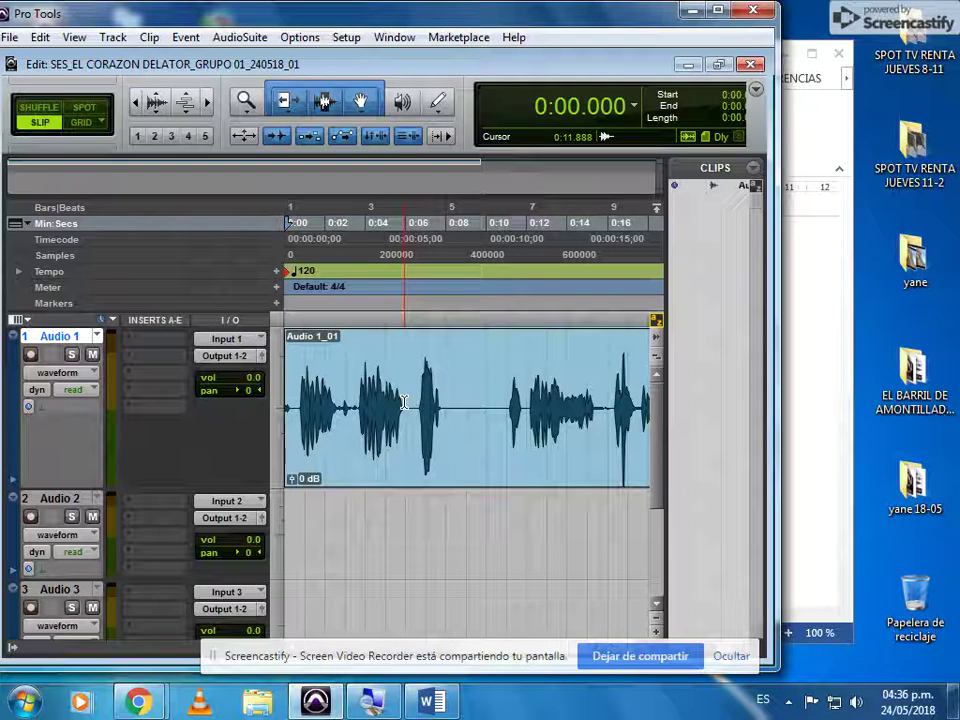
double_click(722, 25)
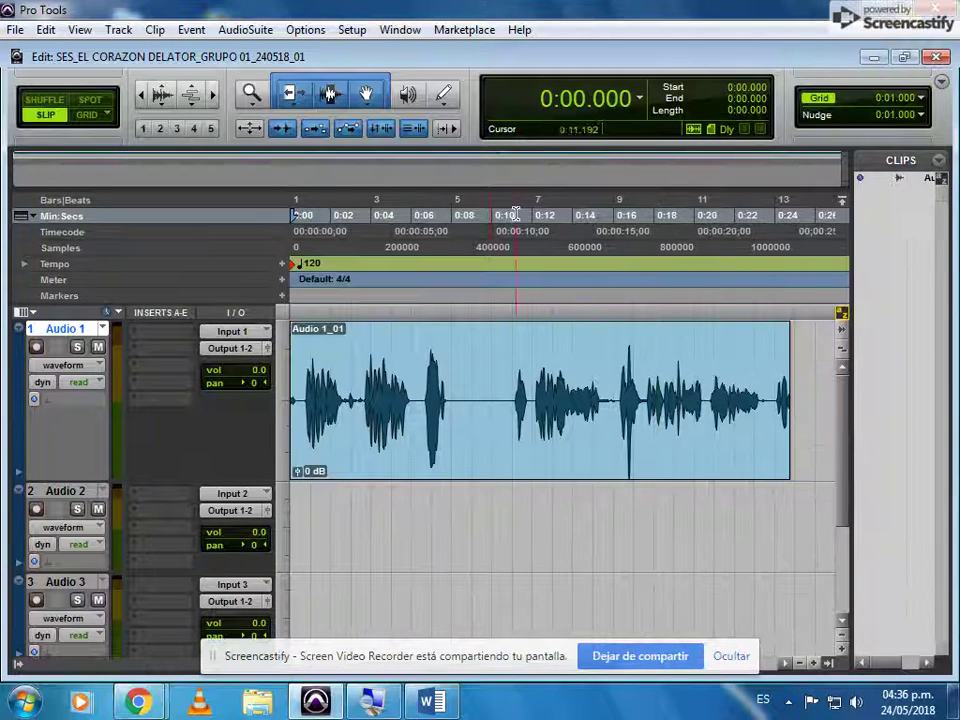
- Activate the Selector, Grabber and Trim tools in turn and finish with the Selector active
left_click(330, 93)
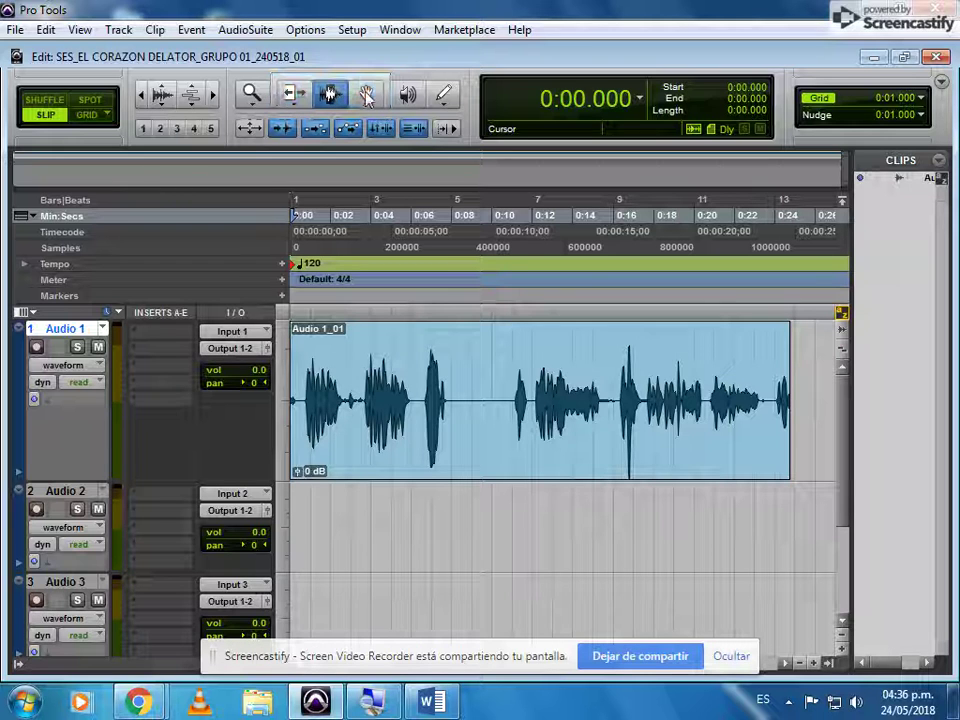
left_click(366, 93)
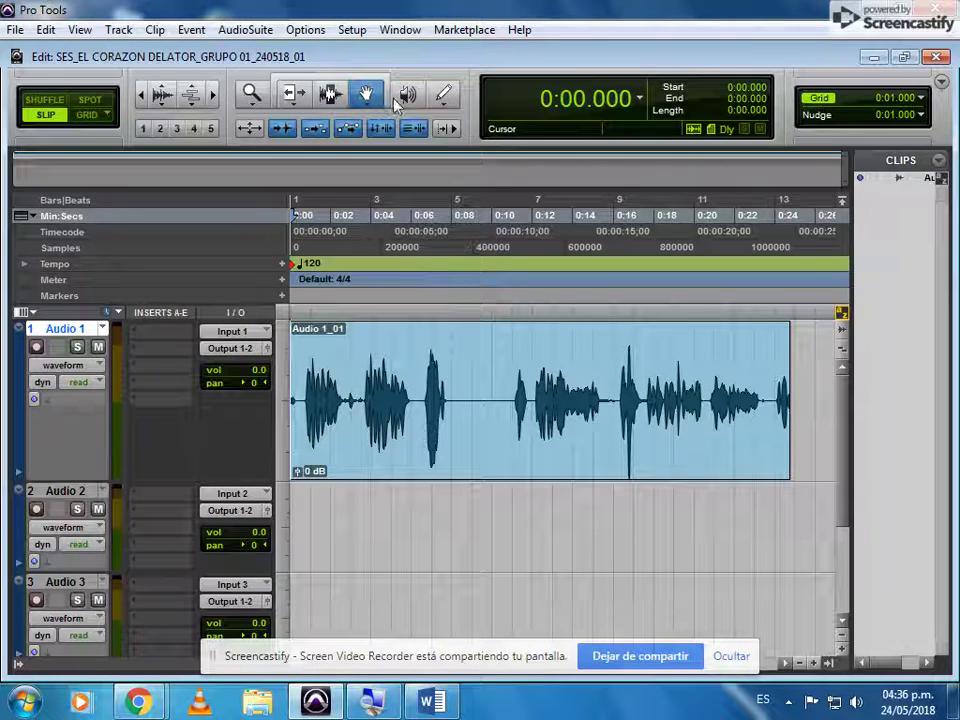
left_click(296, 95)
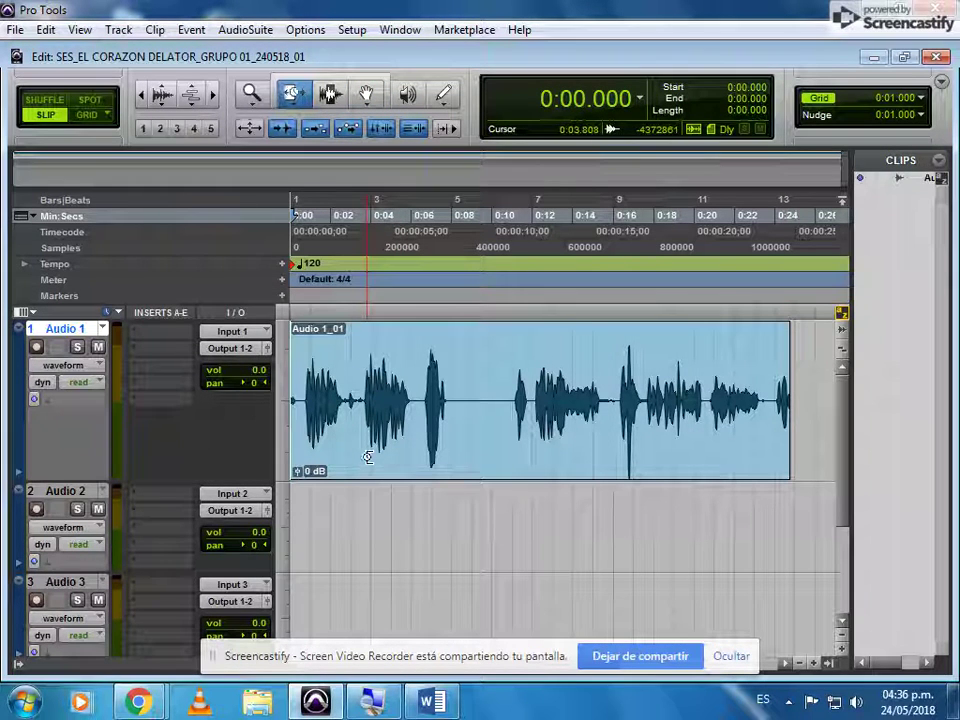
key("F7")
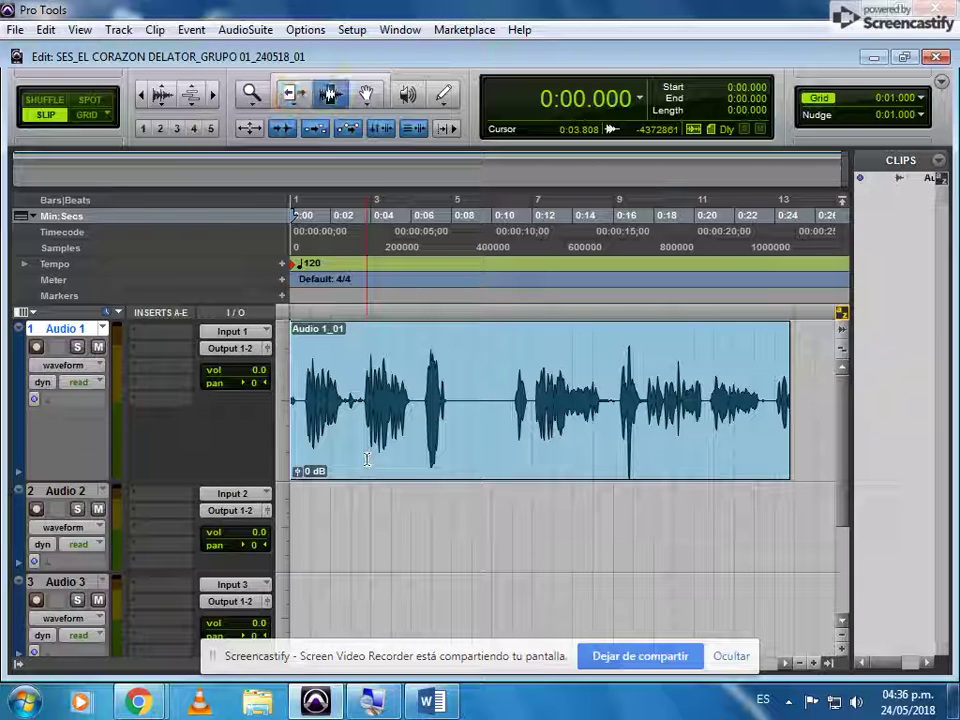
key("F8")
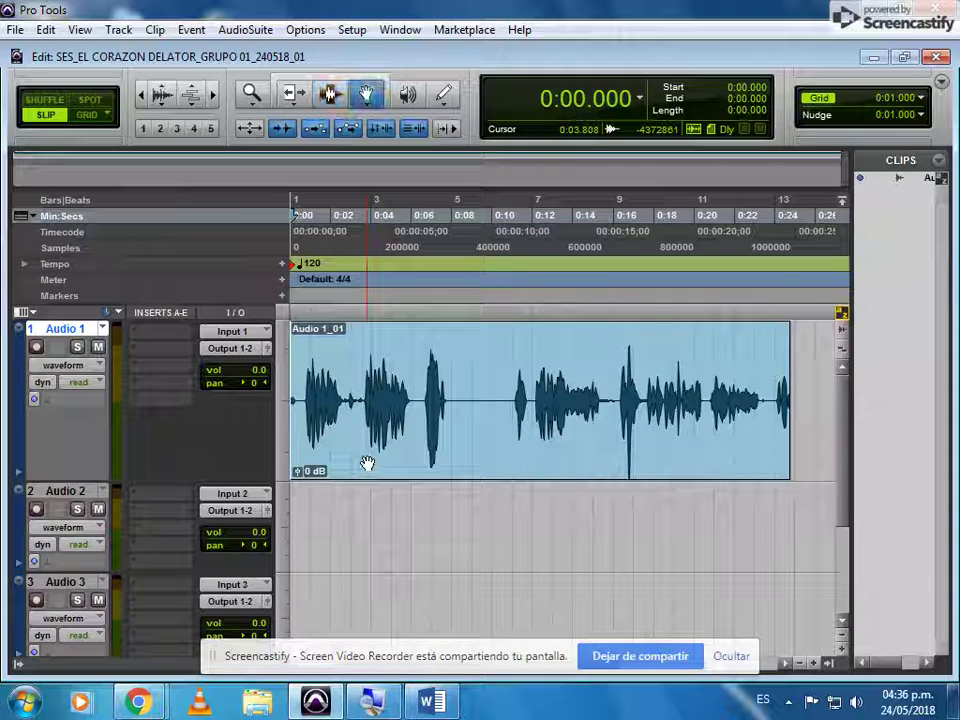
key("F7")
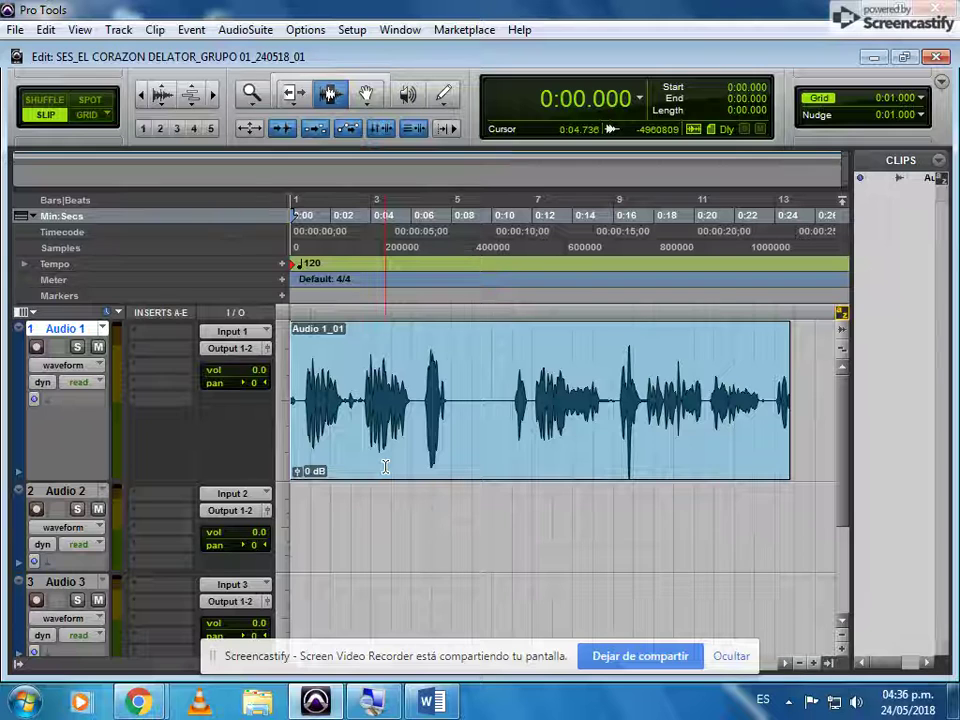
- Place the edit cursor at several different points along the Audio 1 clip with the Selector
left_click(485, 423)
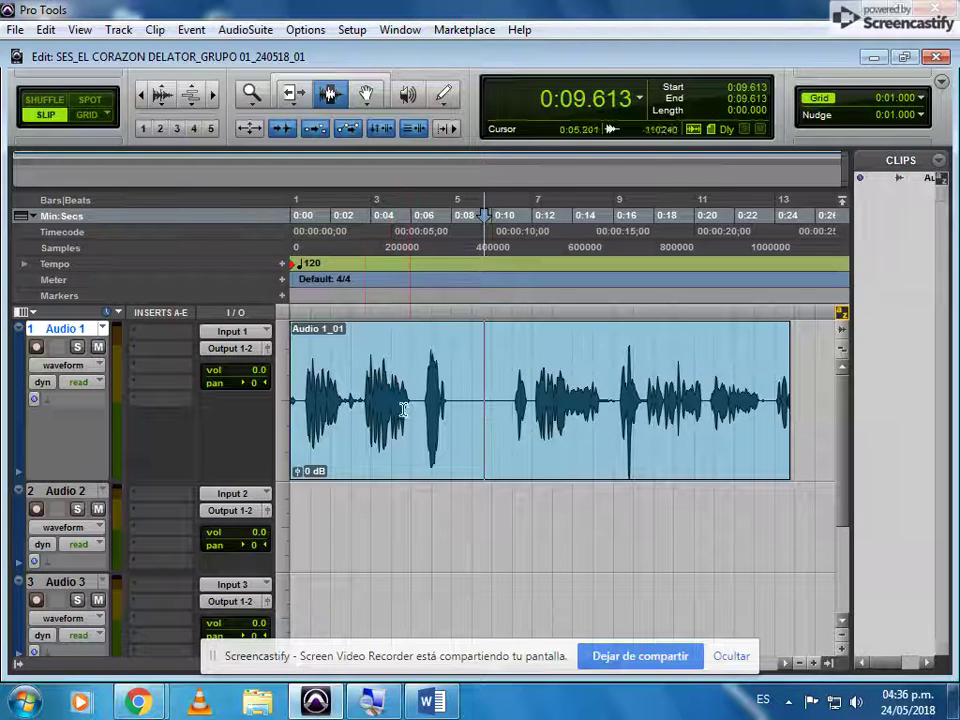
left_click(360, 405)
left_click(501, 390)
left_click(560, 382)
left_click(639, 387)
left_click(523, 387)
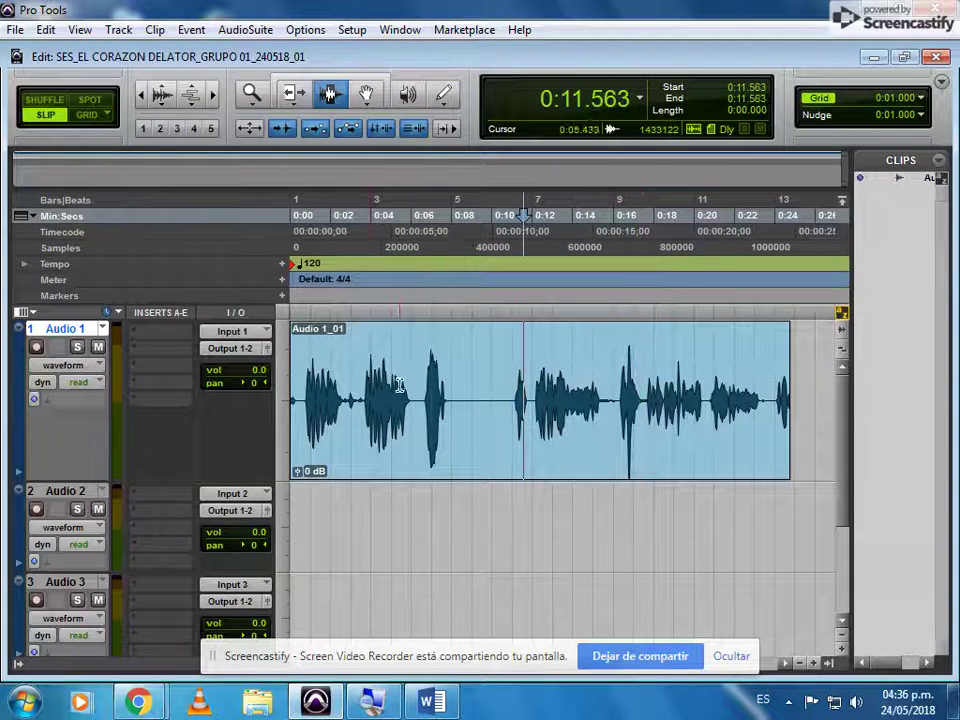
left_click(302, 390)
left_click(405, 390)
left_click(582, 390)
left_click(646, 390)
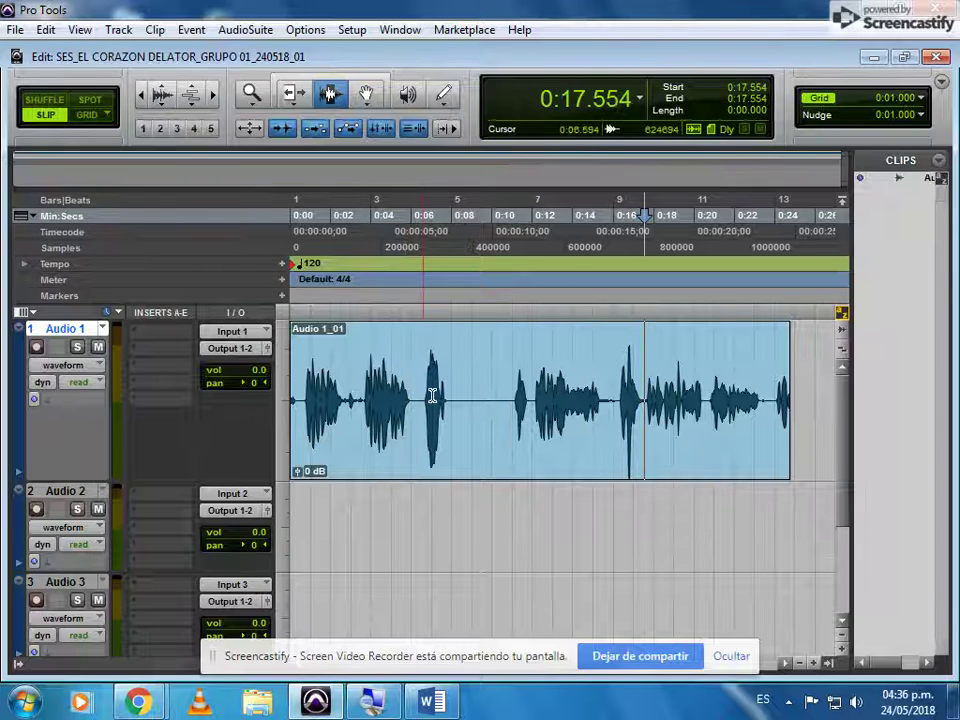
- Play the Audio 1 clip from 0:00.789 and stop the playback
left_click(320, 395)
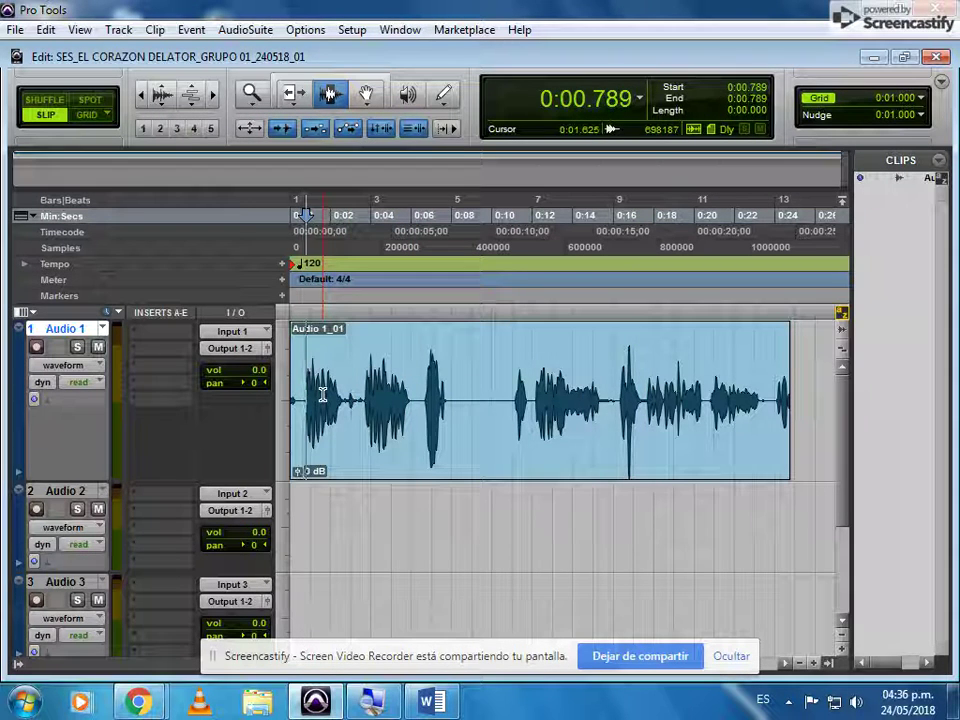
key("space")
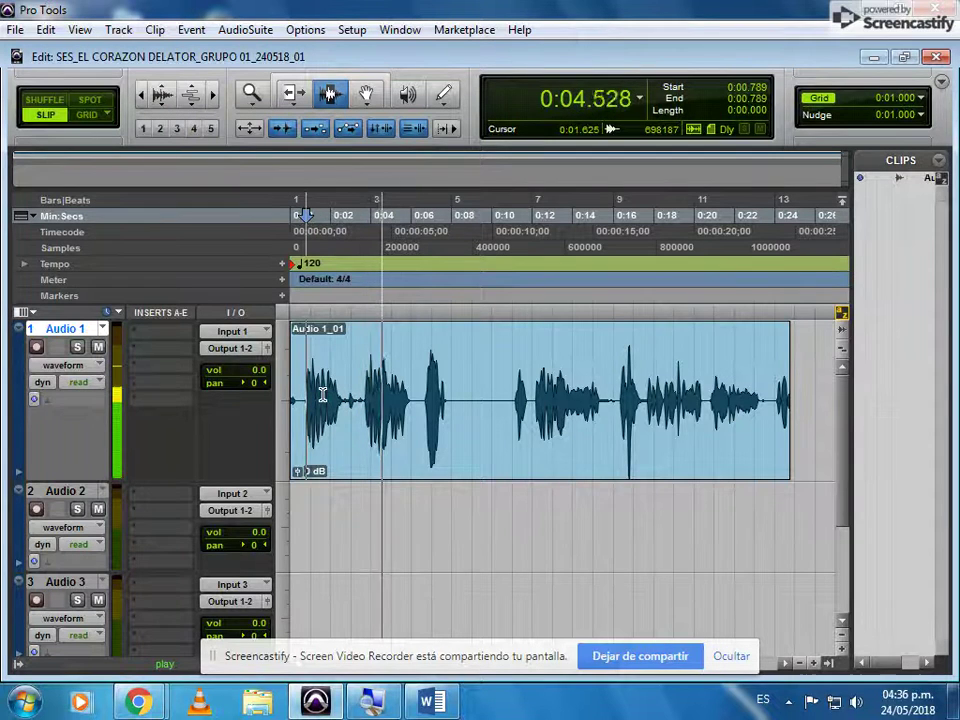
key("space")
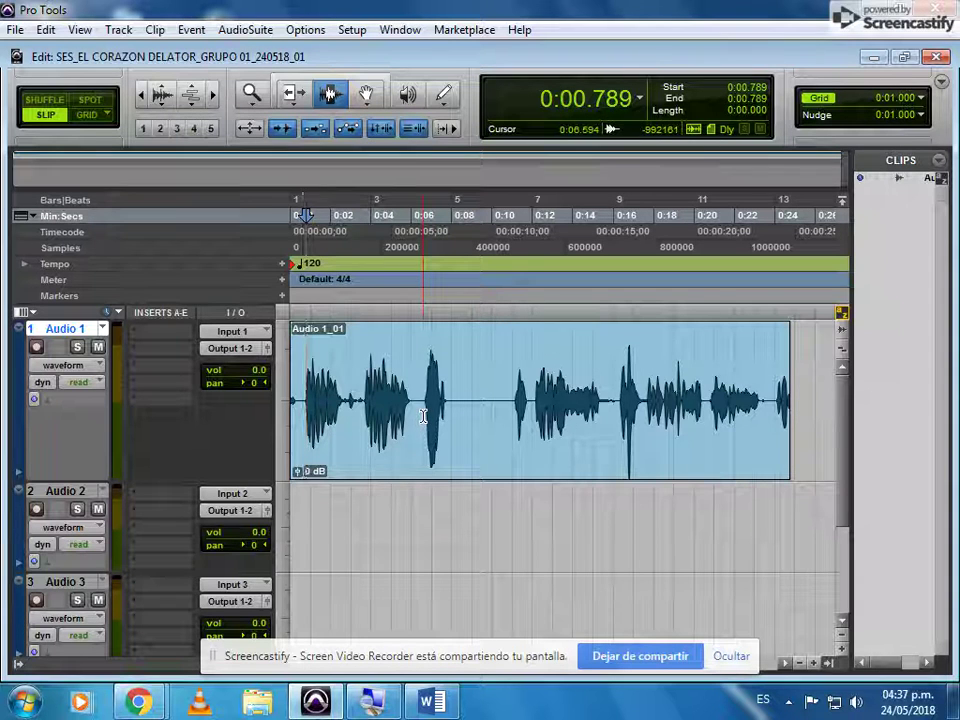
- Select the Audio 1 clip from 0:00.000 to 0:06.594, audition the selection and delete it
left_click_drag(423, 416, 283, 425)
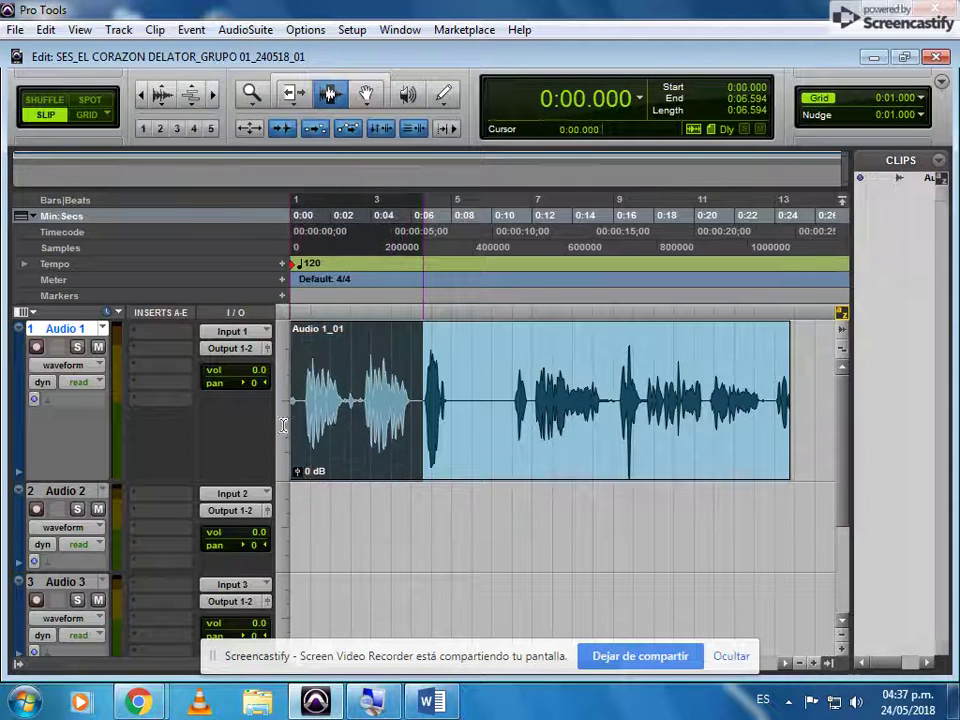
key("space")
key("space")
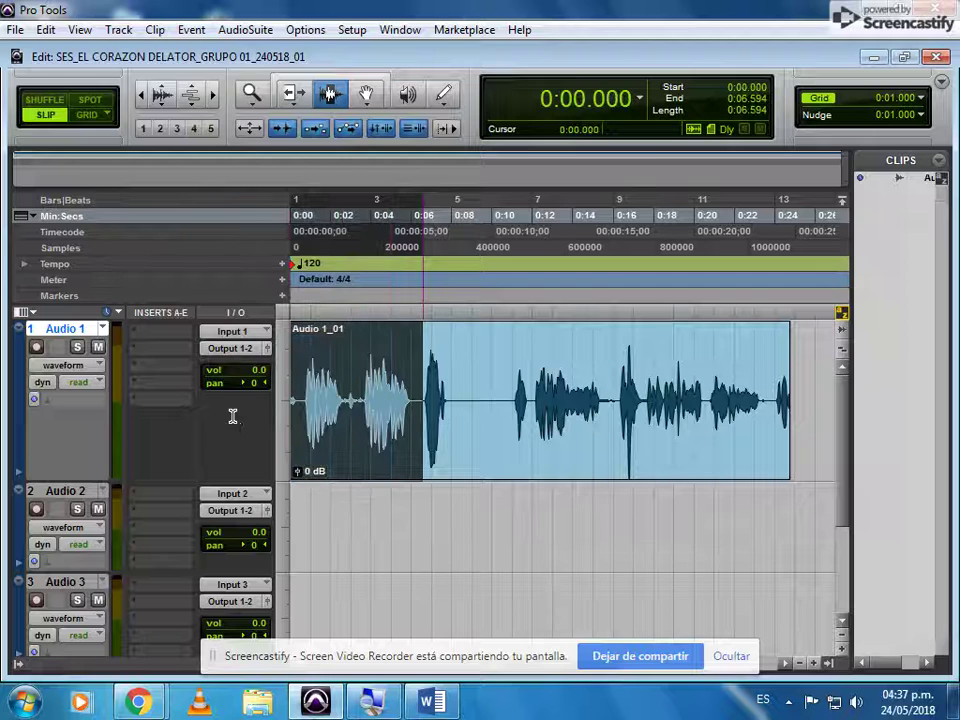
key("Delete")
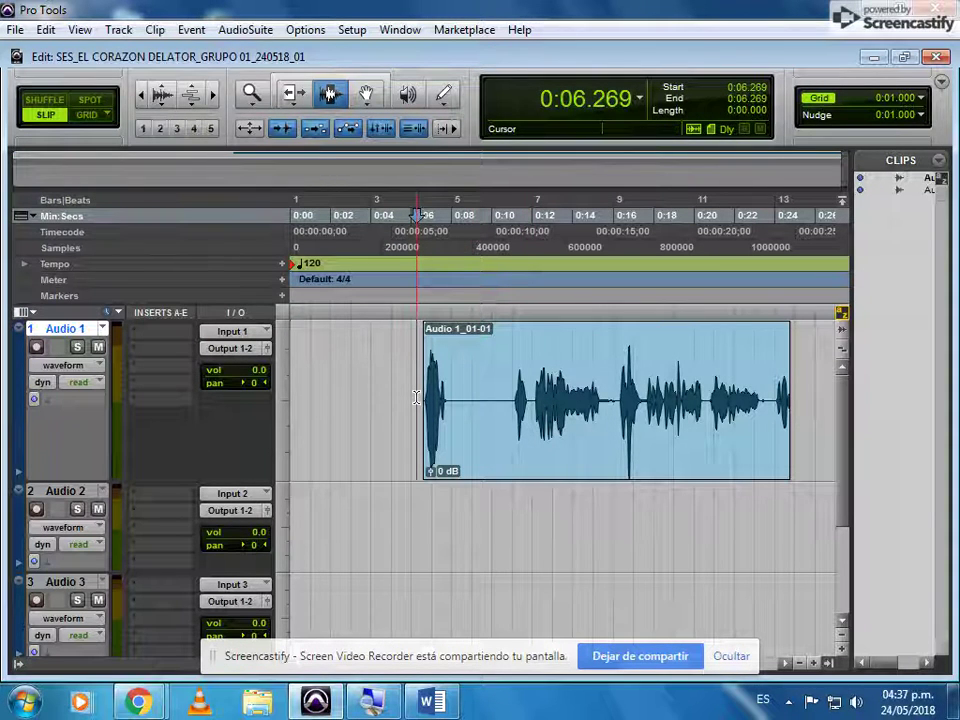
- Audition the remaining clip from 0:06.269 and delete the range from 0:04.318 to 0:11.052 on Audio 1
key("space")
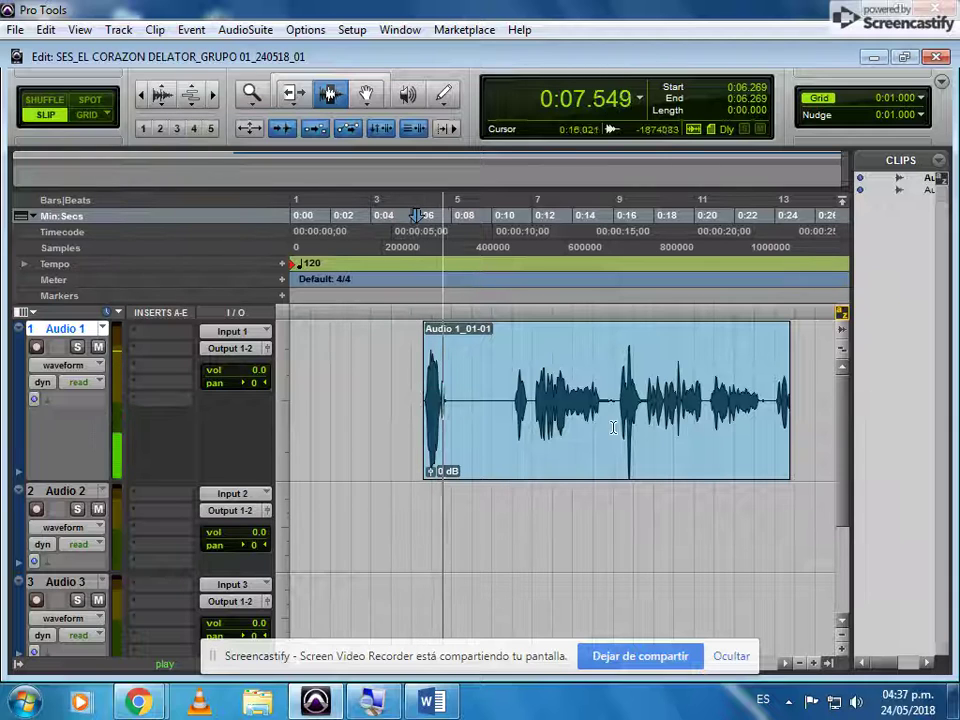
key("space")
left_click_drag(516, 410, 382, 411)
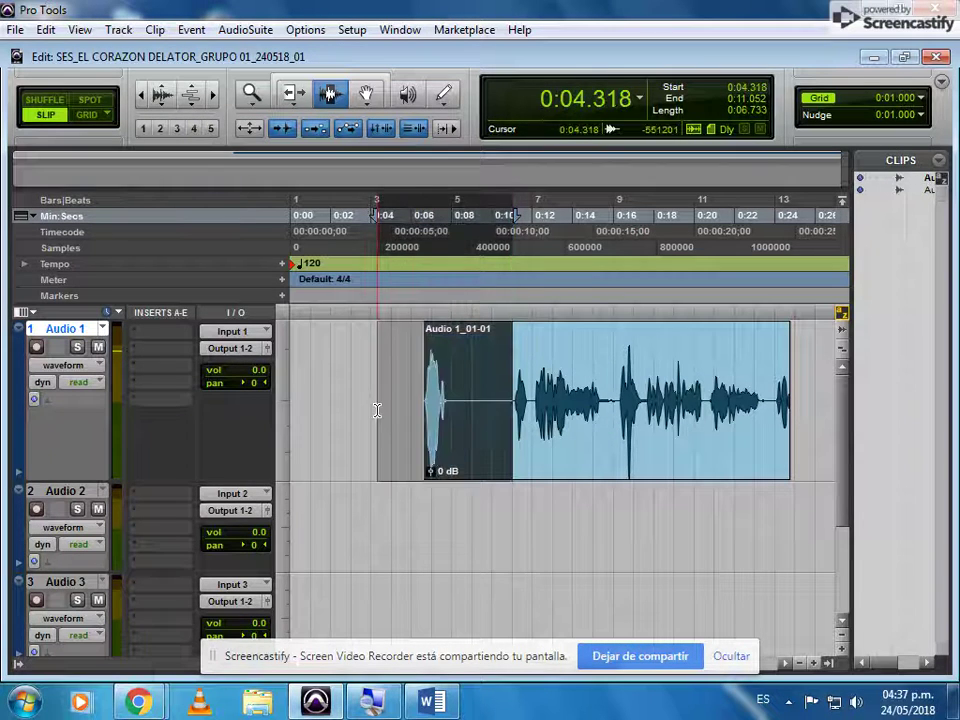
key("Delete")
- Play the remaining clip from 0:10.913 with Insertion Follows Playback enabled and stop at 0:15.698
left_click(511, 406)
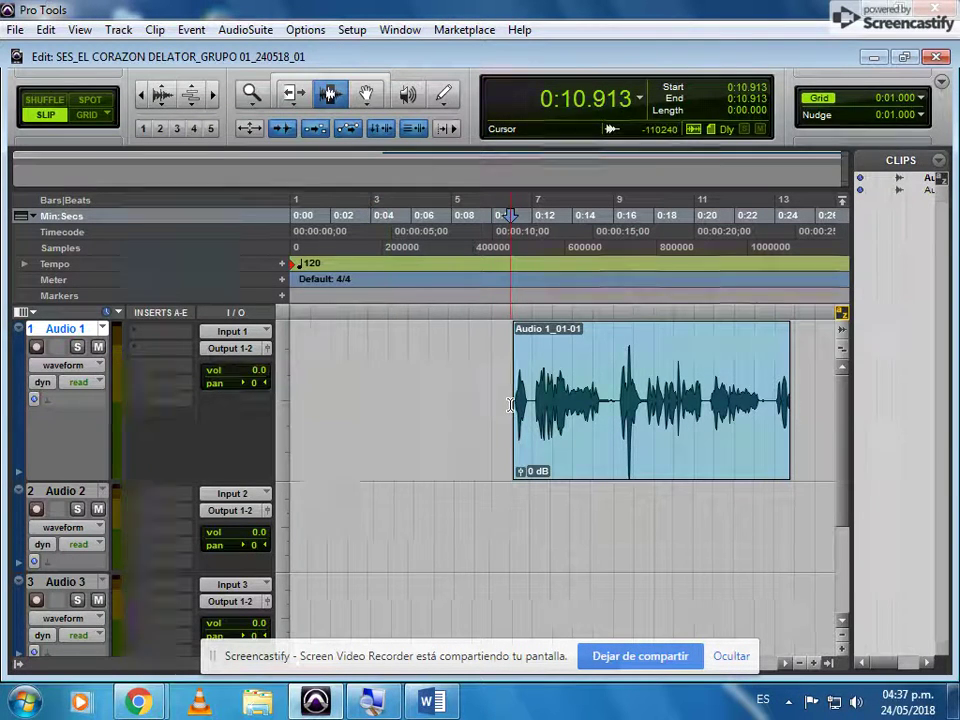
key("space")
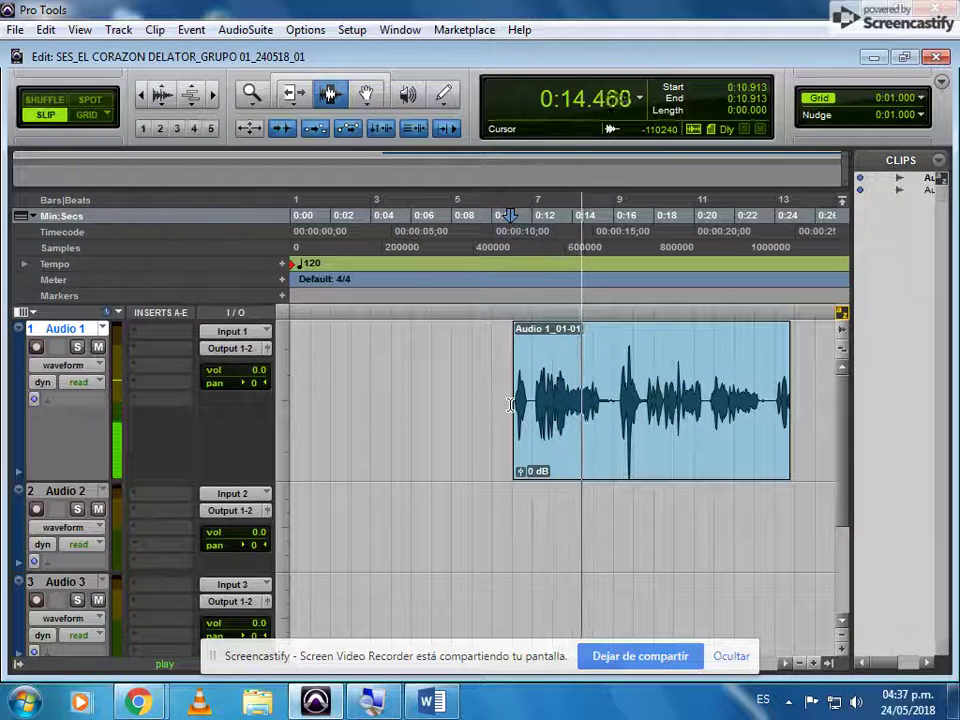
key("space")
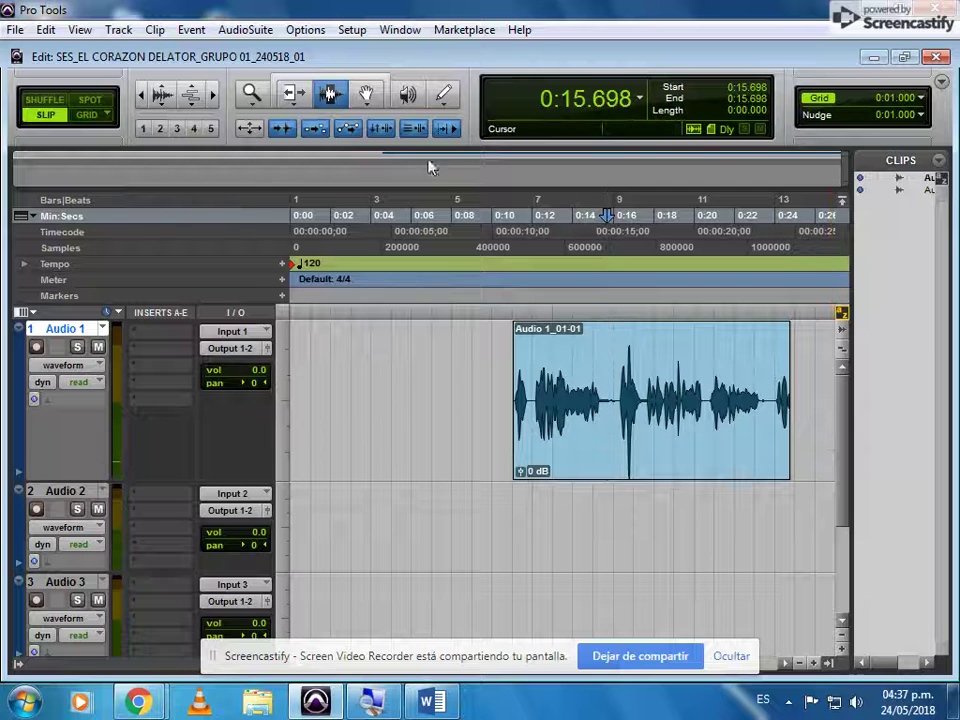
- Move the Audio 1 clip slightly earlier with the Grabber tool so it starts at about 0:10.448
left_click(369, 98)
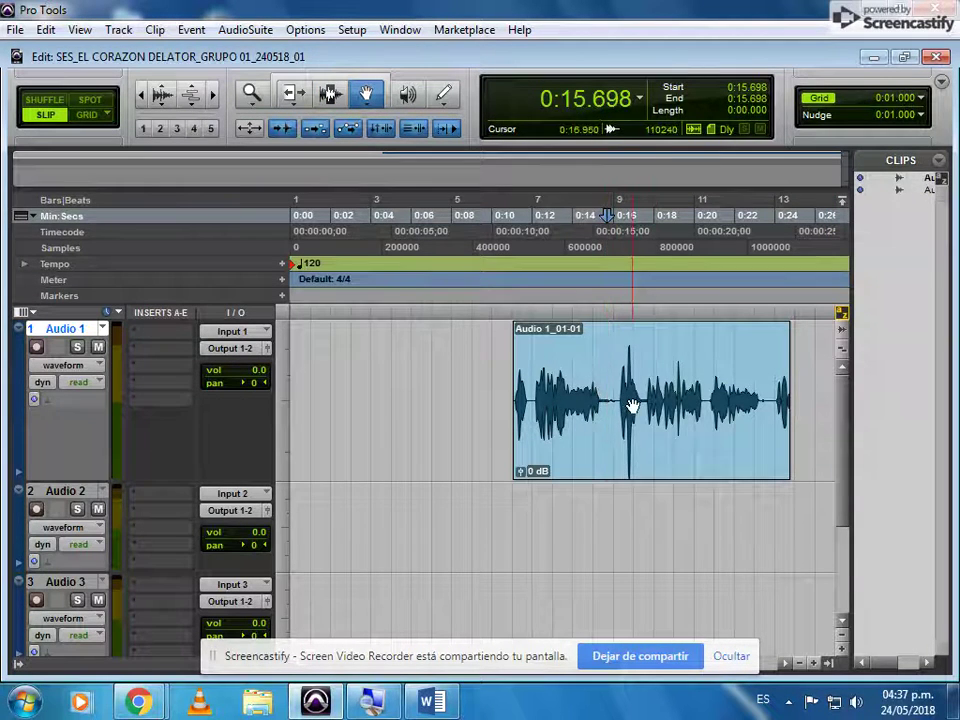
mouse_move(632, 405)
left_mouse_down()
mouse_move(369, 405)
mouse_move(622, 398)
left_mouse_up()
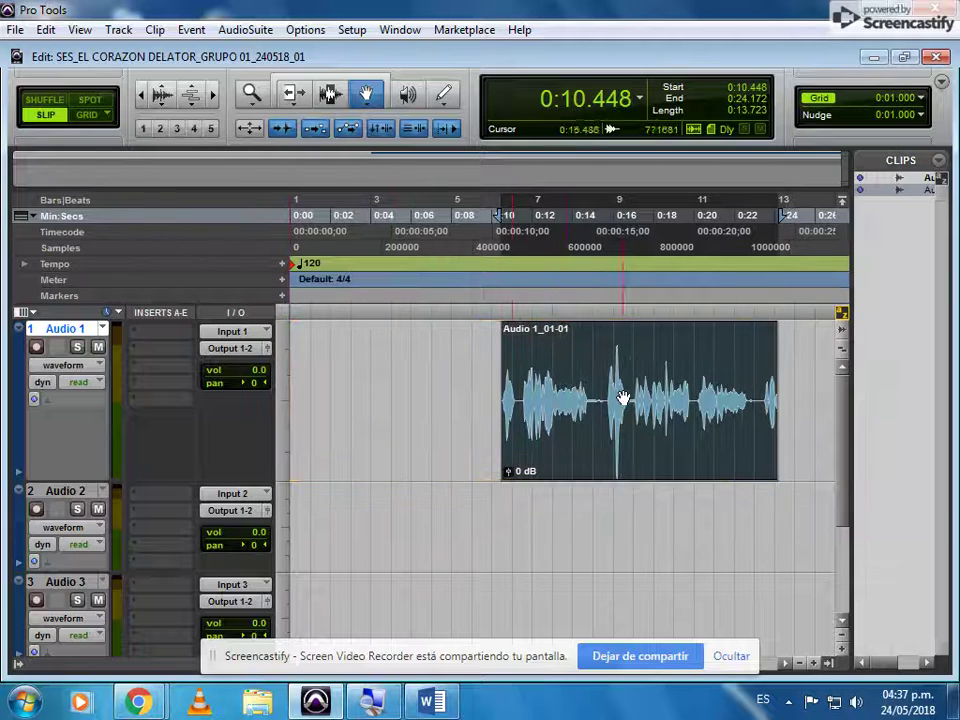
- Select different ranges inside the Audio 1 clip with the Selector tool and place the insertion point at 0:17.322
left_click(330, 94)
left_click(547, 372)
left_click_drag(563, 368, 656, 366)
left_click(558, 380)
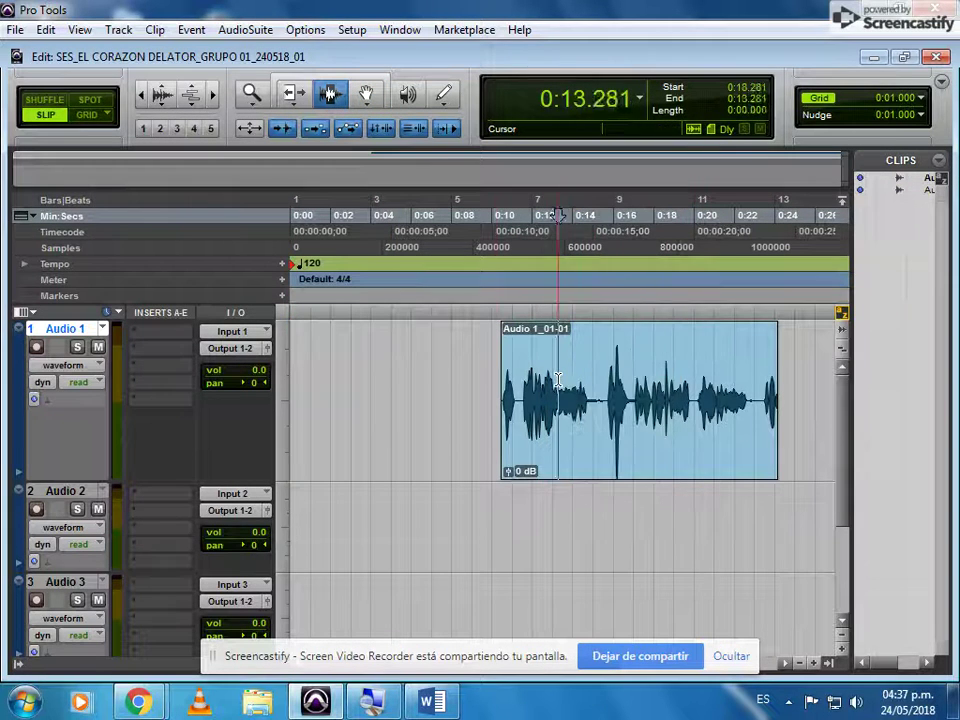
left_click_drag(488, 378, 715, 382)
left_click(639, 394)
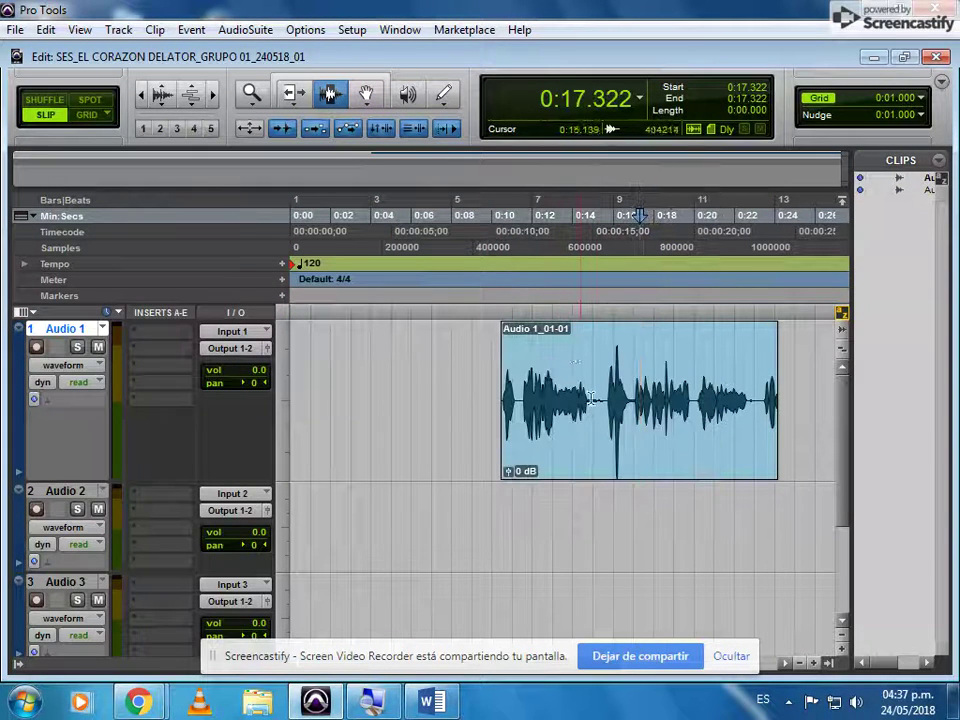
- Move the Audio 1 clip back and forth with the Grabber tool and leave its start at about 0:01.857
left_click_drag(601, 380, 446, 385)
left_click_drag(446, 385, 569, 378)
left_click_drag(569, 378, 417, 385)
left_click_drag(417, 385, 441, 440)
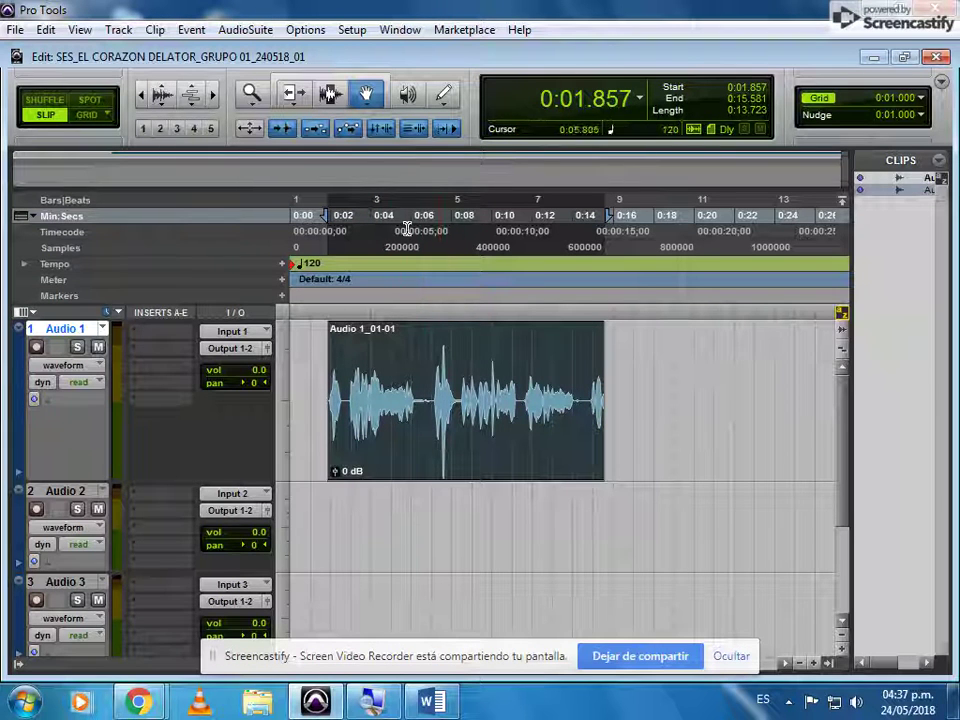
- Play the moved Audio 1 clip from 0:12.817 and stop the playback at 0:15.779
left_click(331, 93)
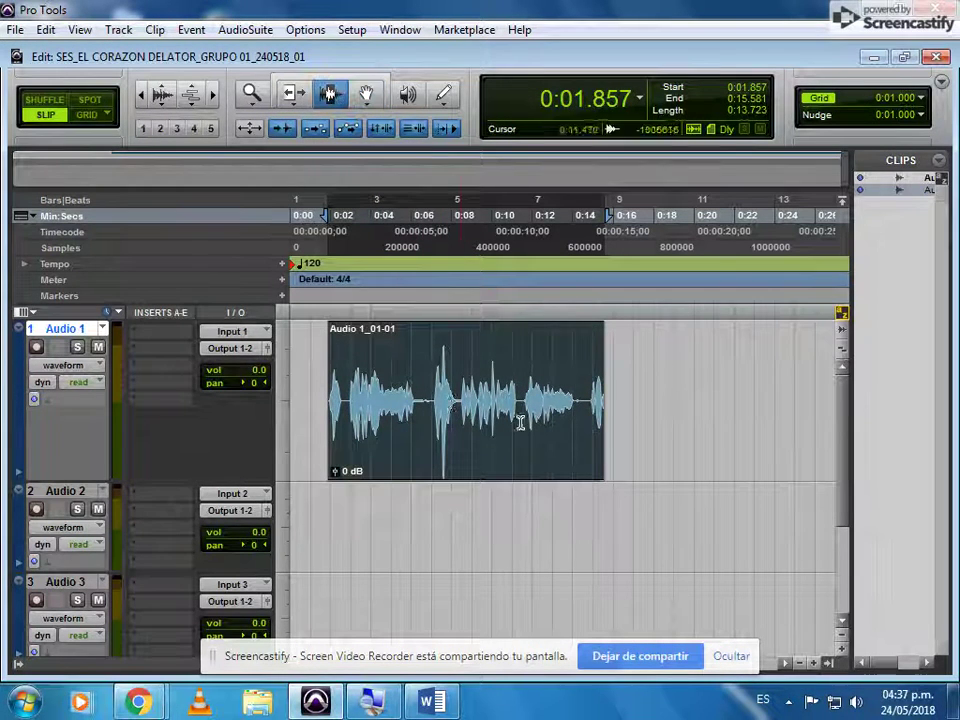
left_click(560, 420)
key("space")
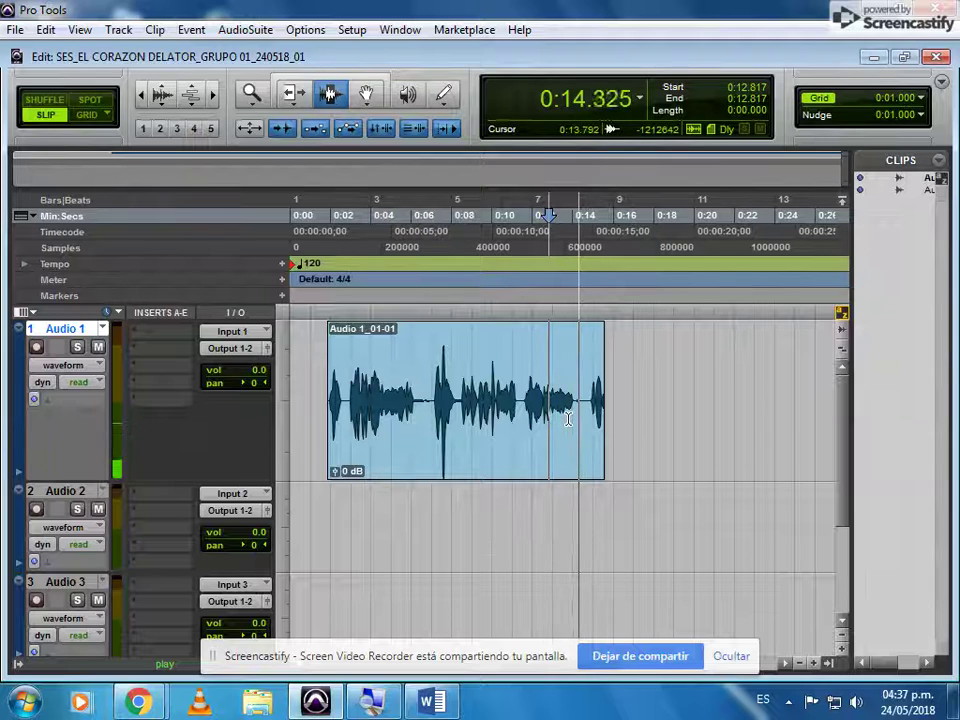
key("space")
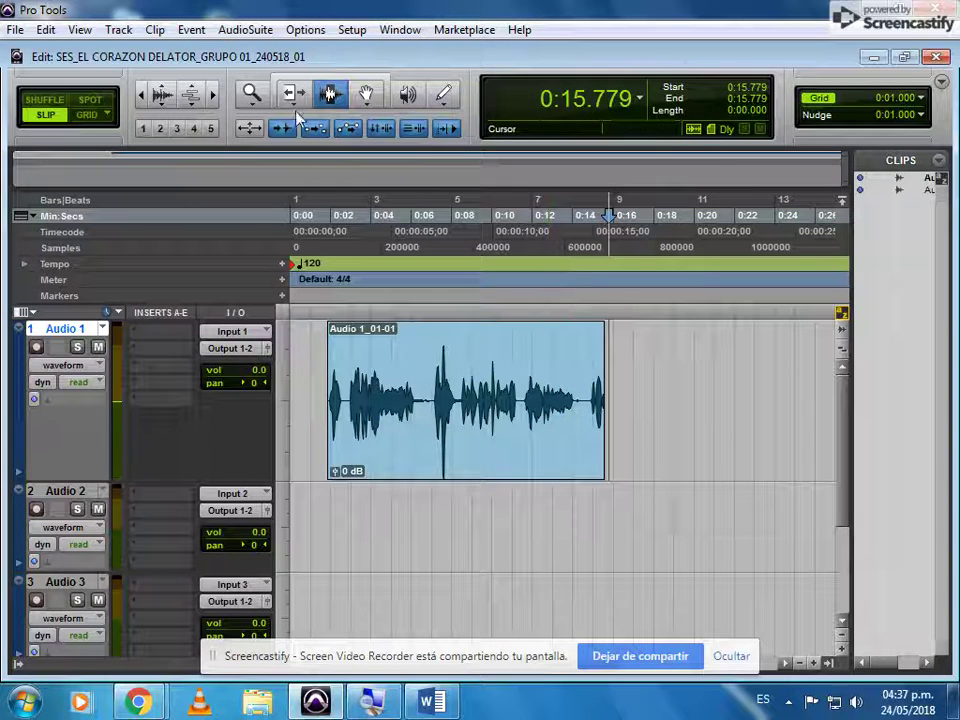
- Trim the end of the Audio 1 clip to about 0:14.257 and place the insertion point at 0:00.975
left_click(292, 95)
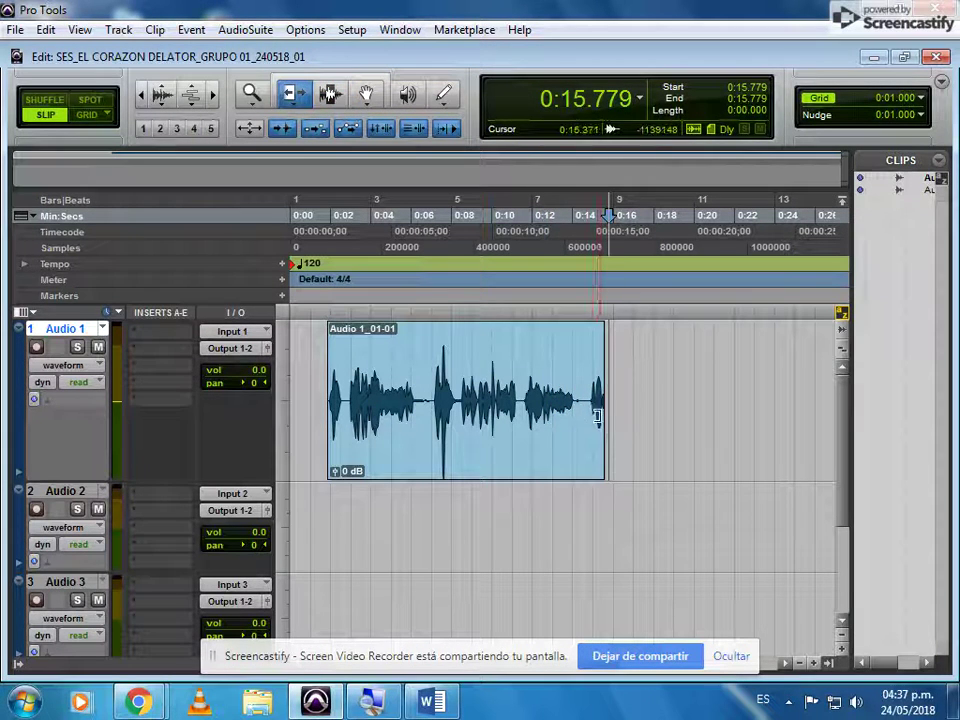
left_click_drag(597, 416, 576, 418)
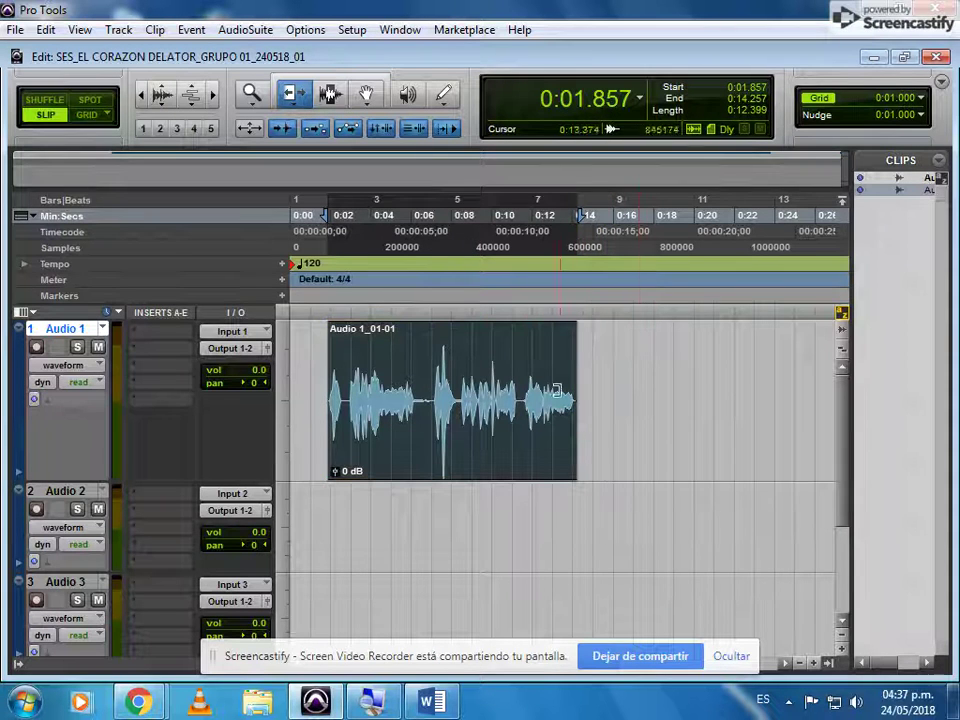
left_click(331, 94)
left_click(309, 363)
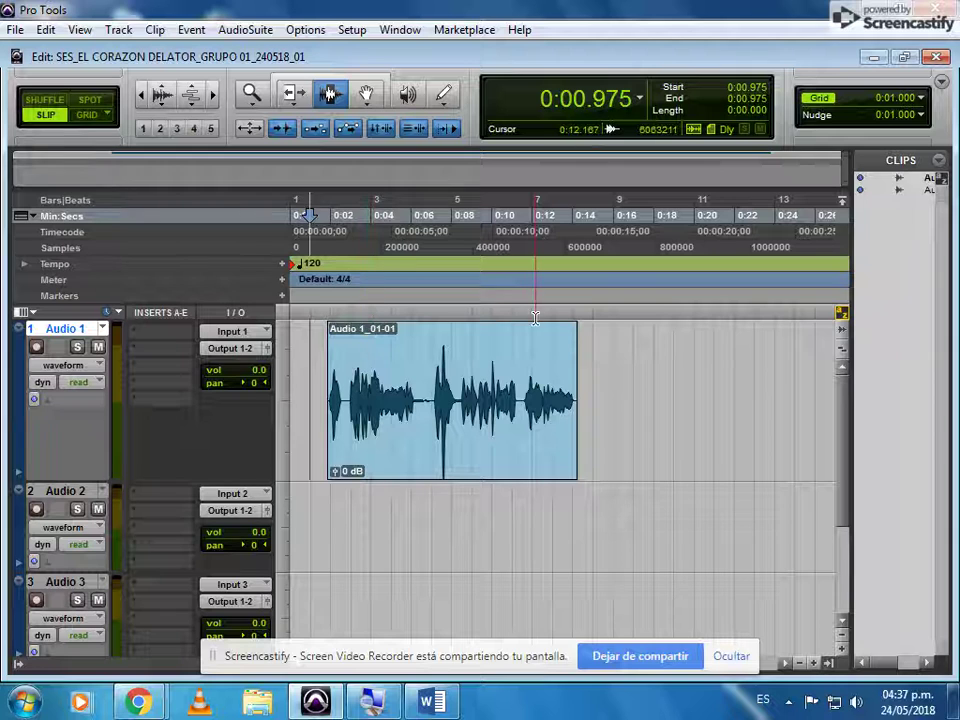
- Rename the Audio 1 track as NARRADOR and delete the clip on it
double_click(66, 330)
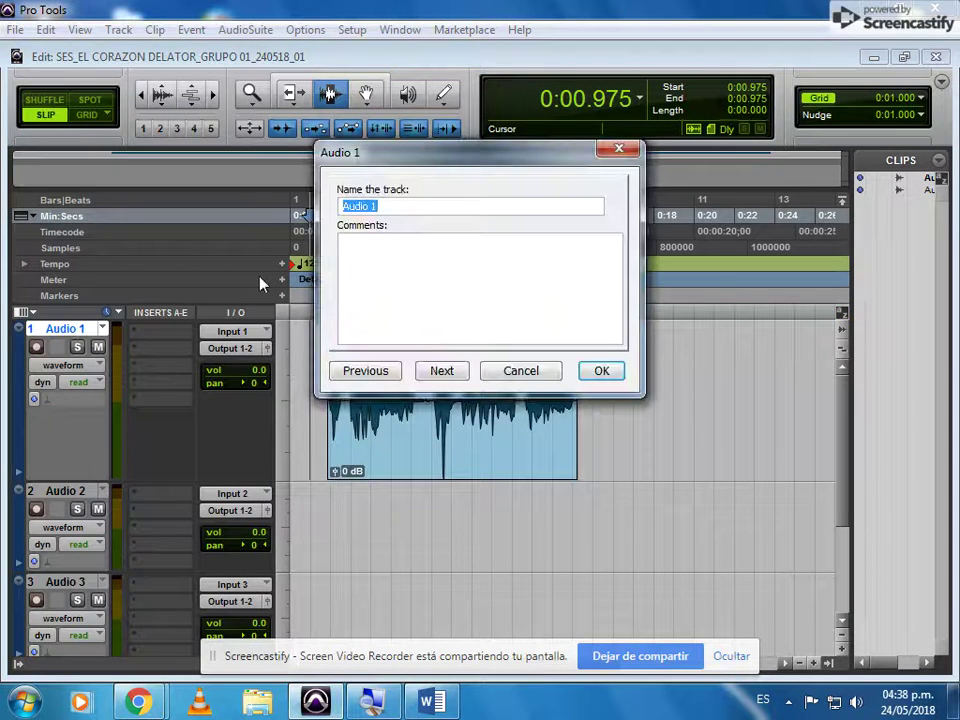
type("NARR")
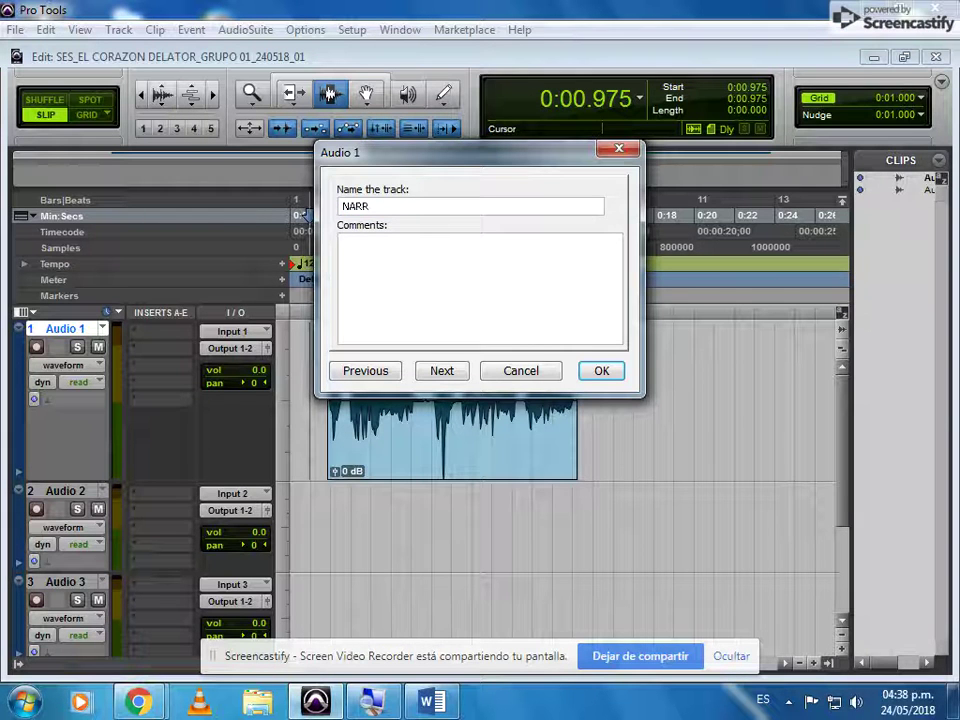
type("ADOR")
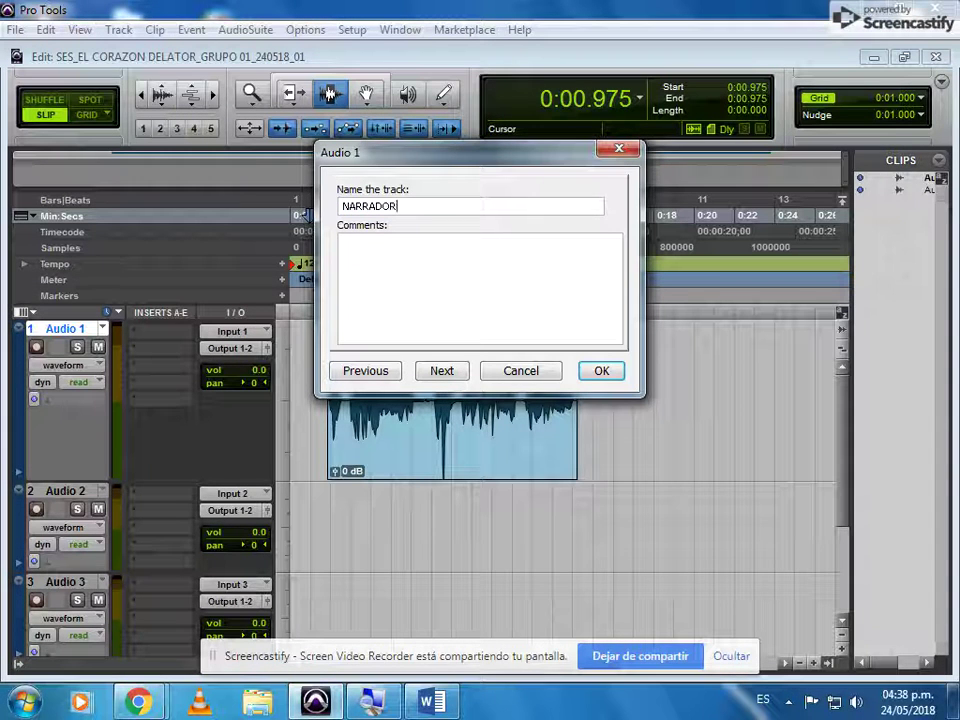
key("Return")
key("Delete")
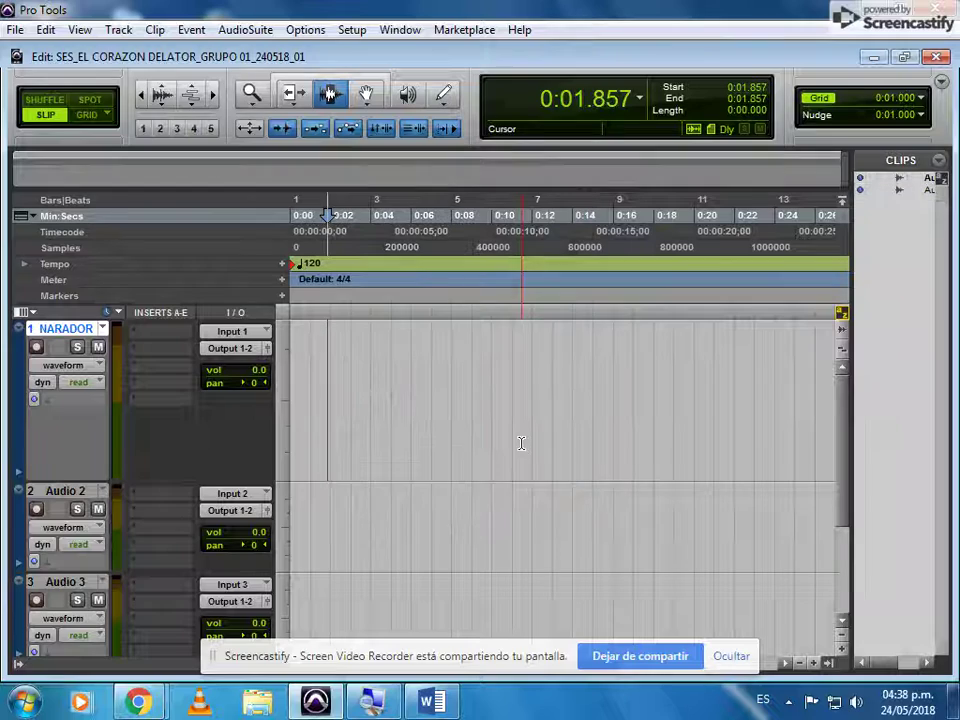
- Enlarge the screen with the Lupa magnifier to examine the clip names in the Clips list, and narrow that list again
left_click(372, 702)
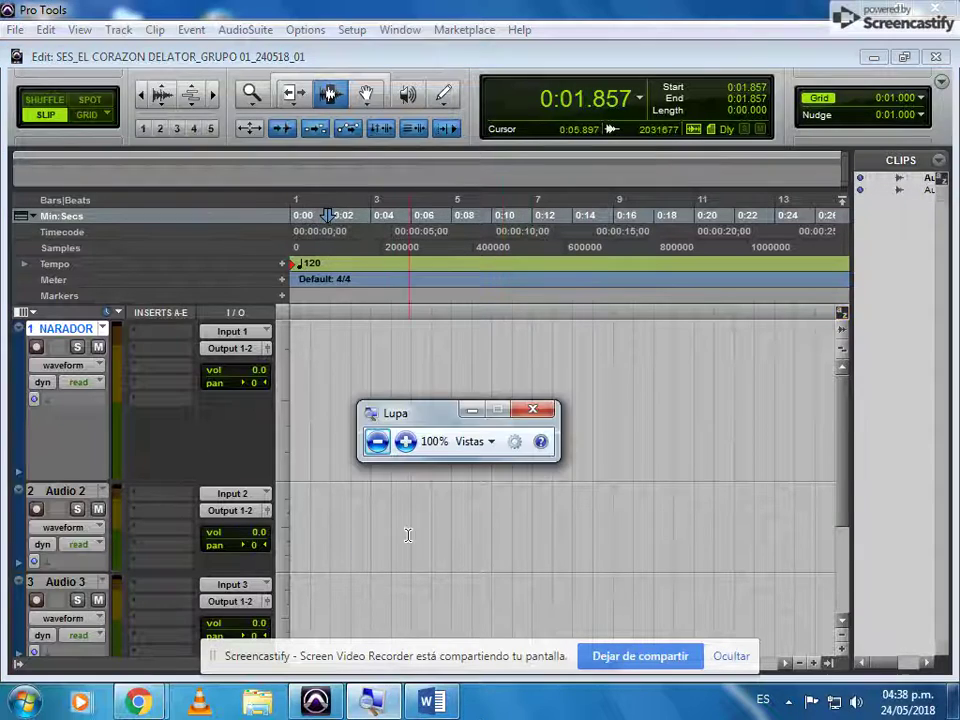
left_click(405, 441)
left_click(405, 441)
left_click(405, 441)
left_click(405, 441)
left_click(405, 441)
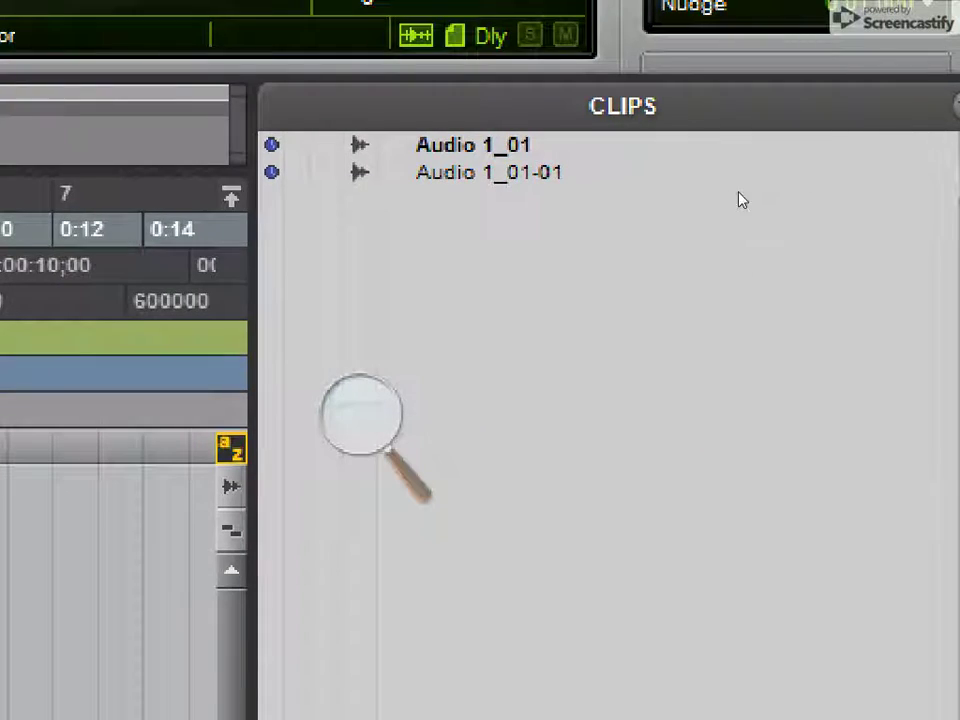
left_click(360, 414)
left_click(345, 442)
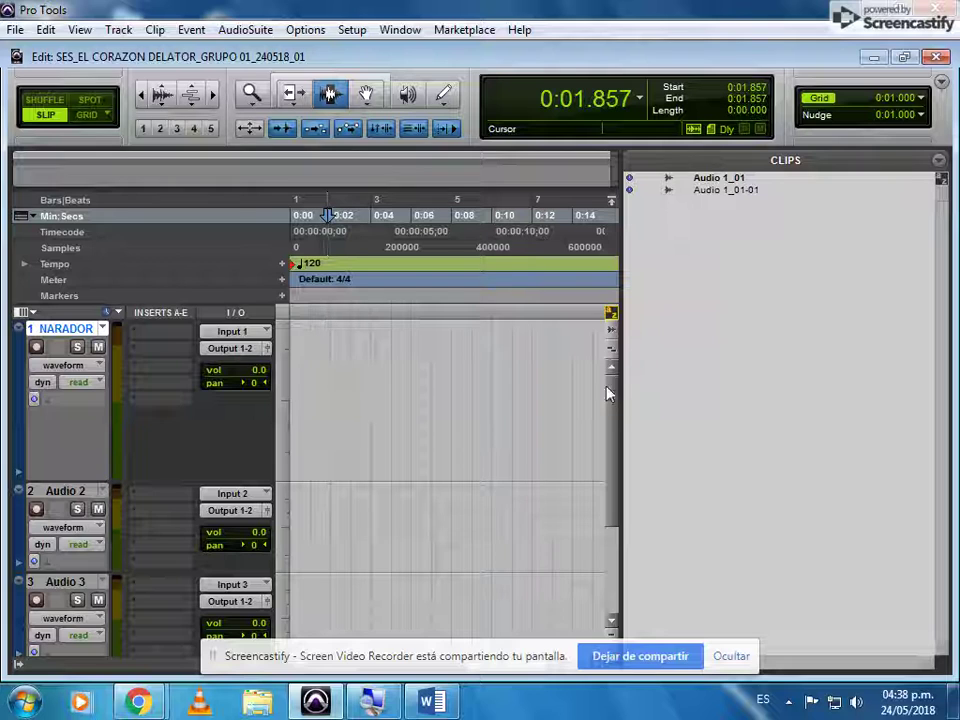
left_click_drag(617, 364, 840, 360)
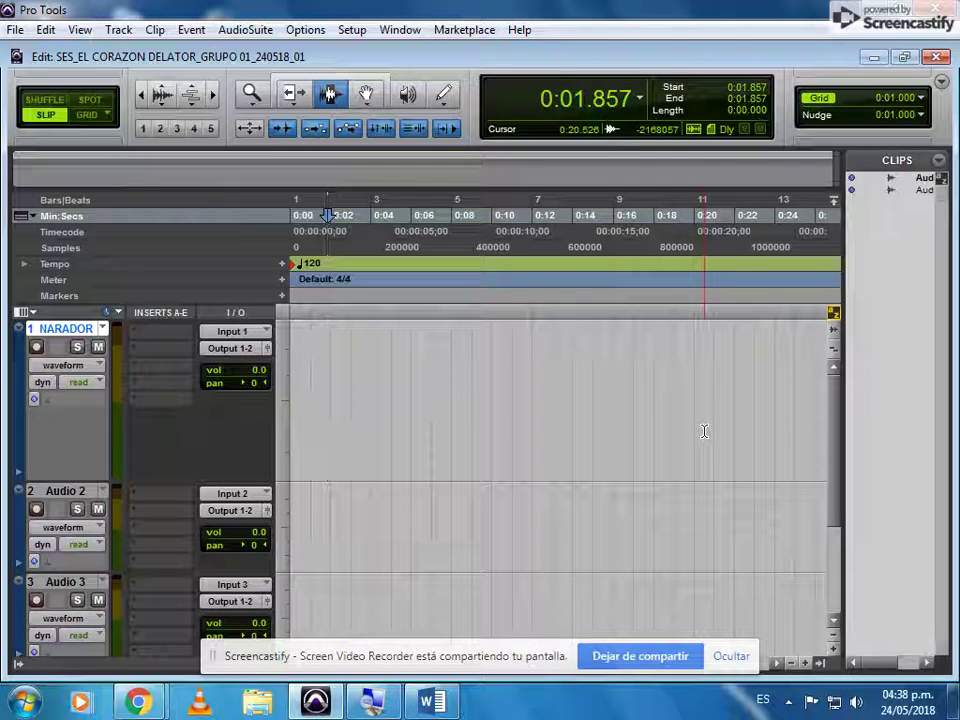
- Rename the Audio 2 track as POLICIA
double_click(66, 492)
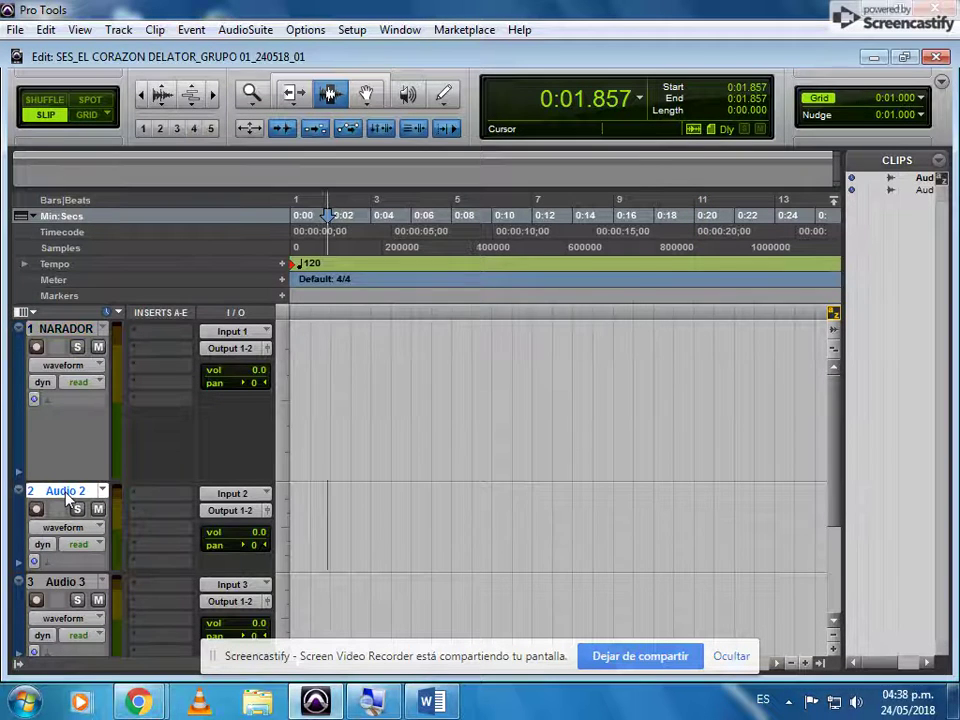
type("PO")
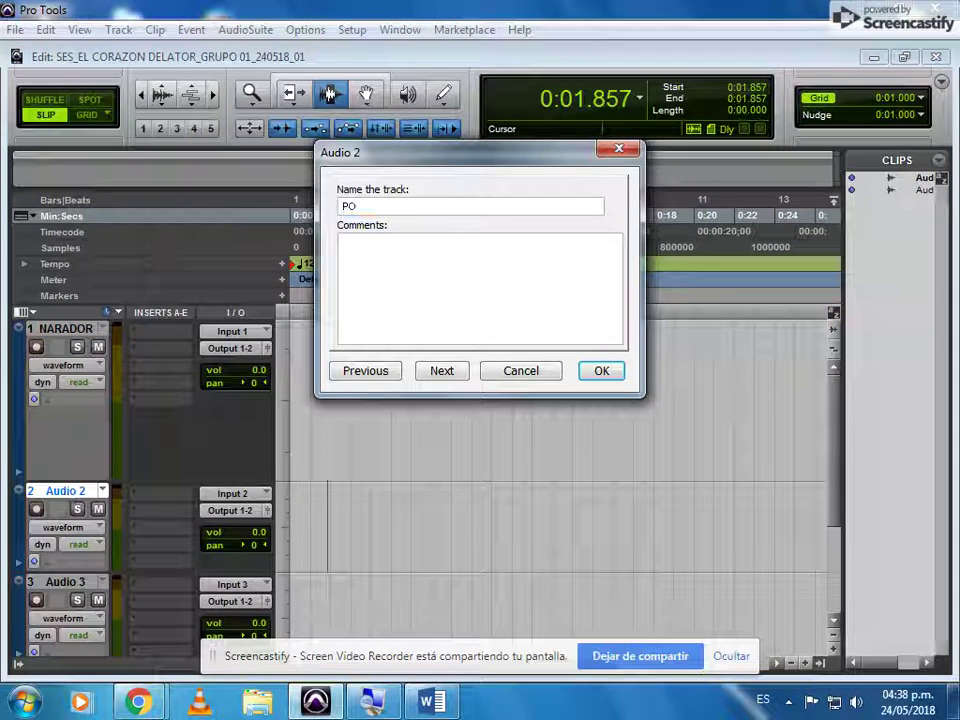
type("LIC")
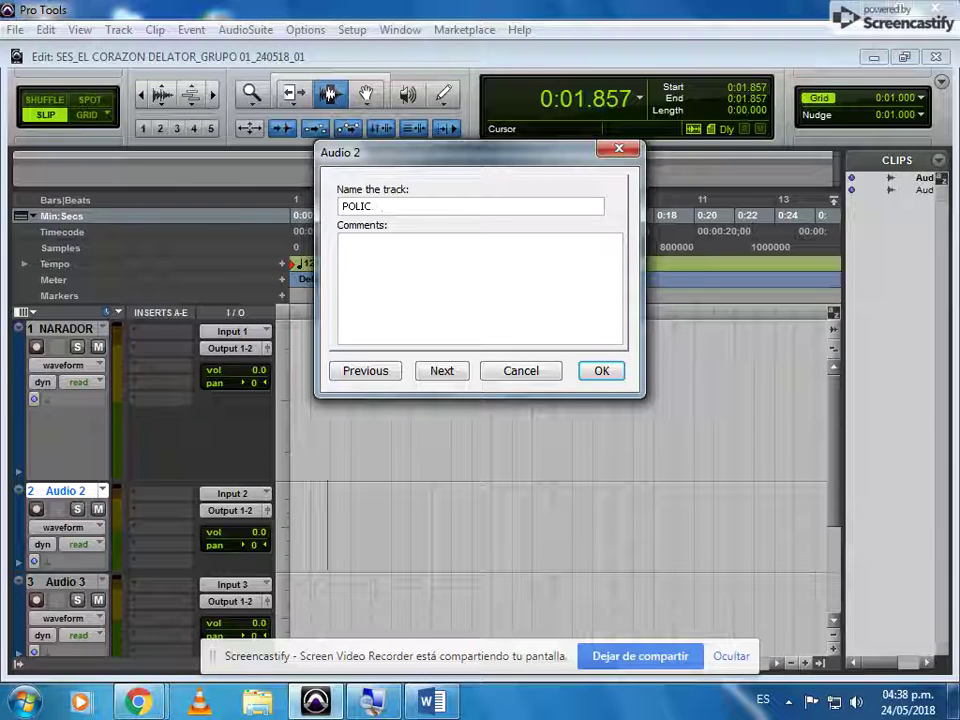
type("IA")
key("Return")
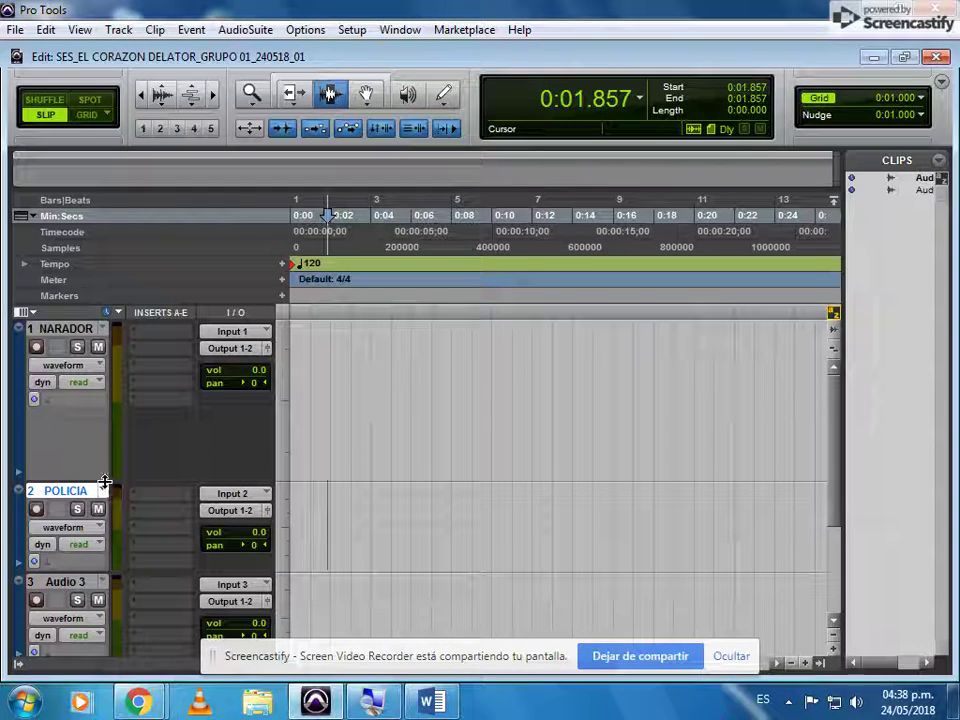
- Reduce the height of the first track and hide the Bars|Beats, Timecode, Samples, Tempo and Meter rulers
left_click_drag(105, 483, 97, 408)
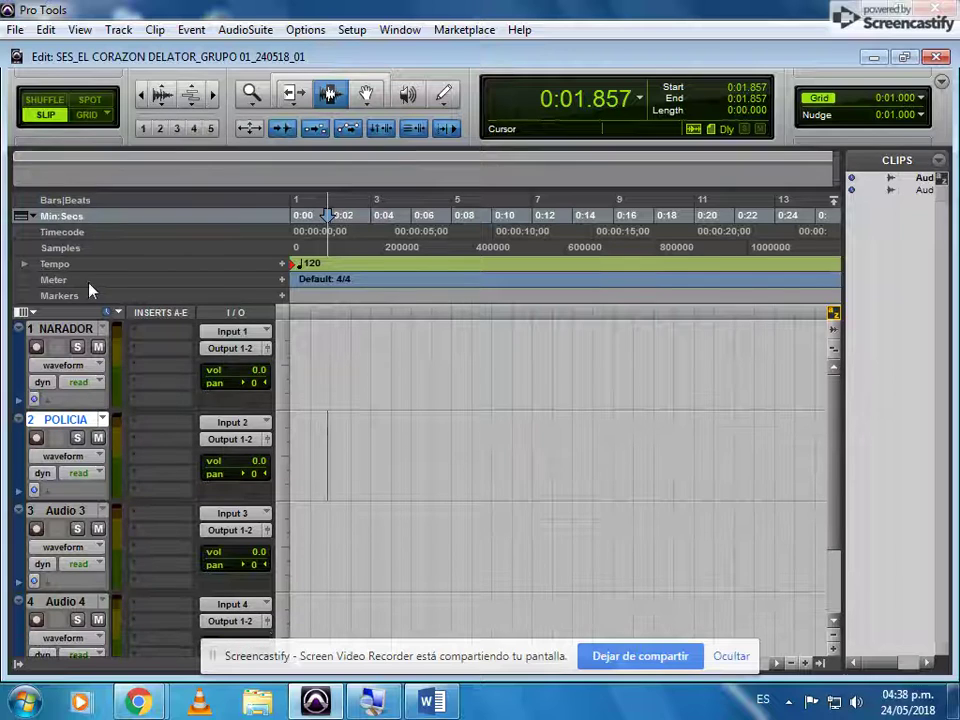
left_click(94, 201, "alt")
left_click(98, 218, "alt")
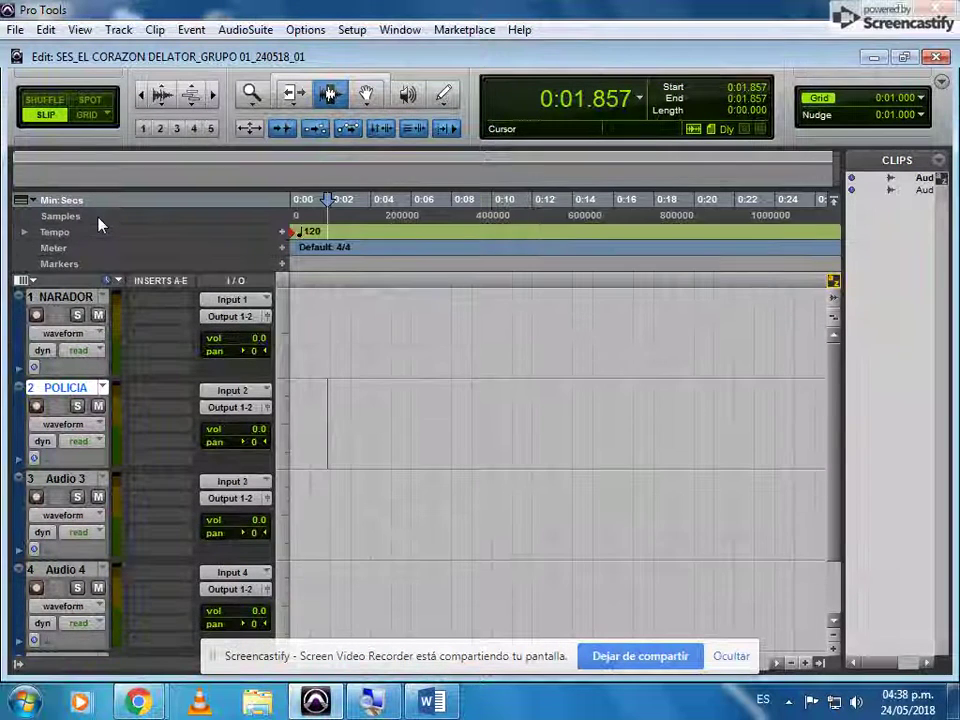
left_click(97, 220, "alt")
left_click(97, 221, "alt")
left_click(97, 221, "alt")
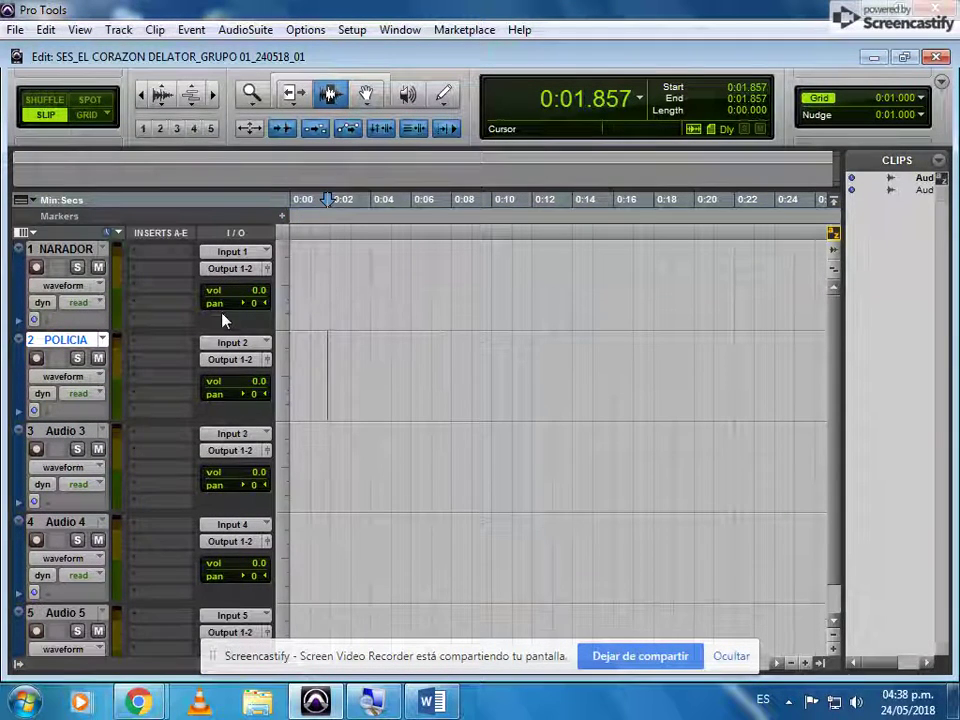
- Record-enable the POLICIA track and return the insertion point to 0:00.000
left_click(36, 359)
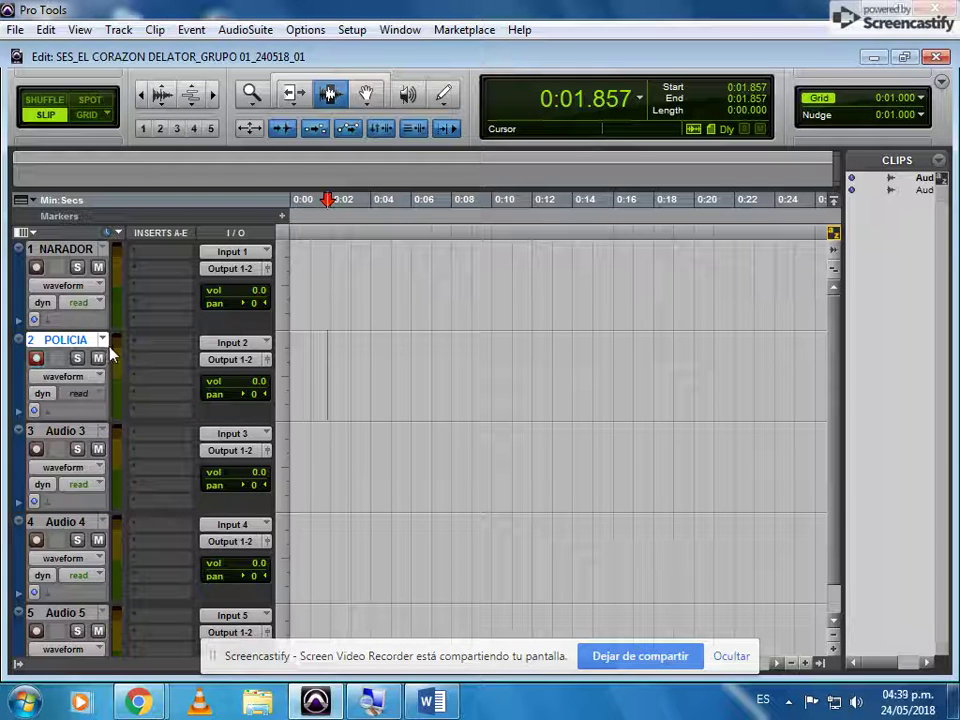
key("Return")
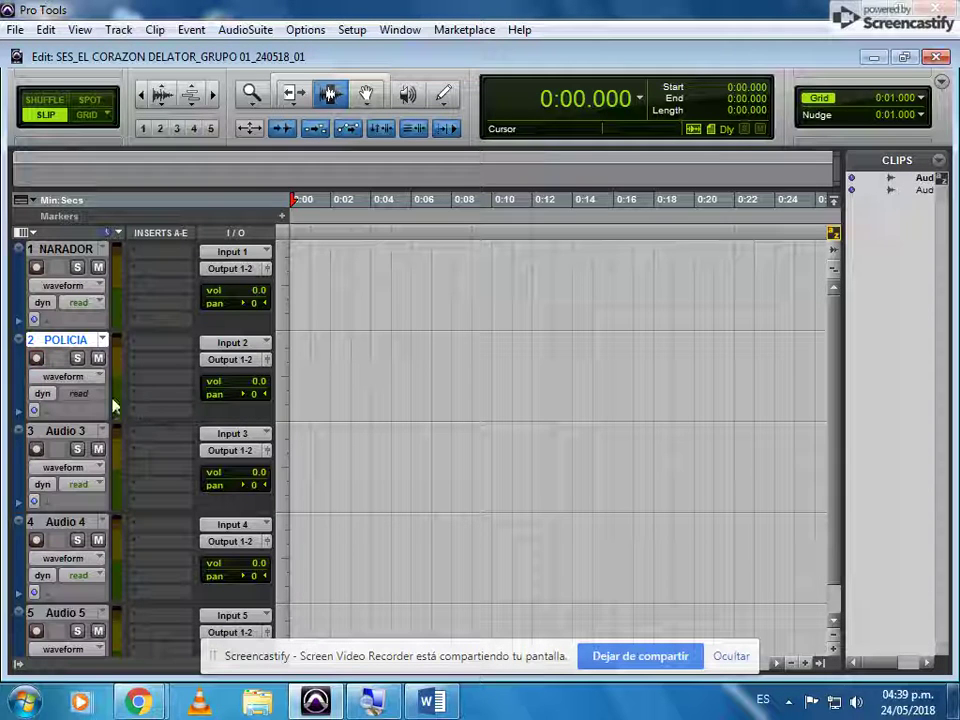
- Enlarge the screen with the Lupa magnifier to examine the tracks' input and output assignments
left_click(384, 706)
left_click(692, 309)
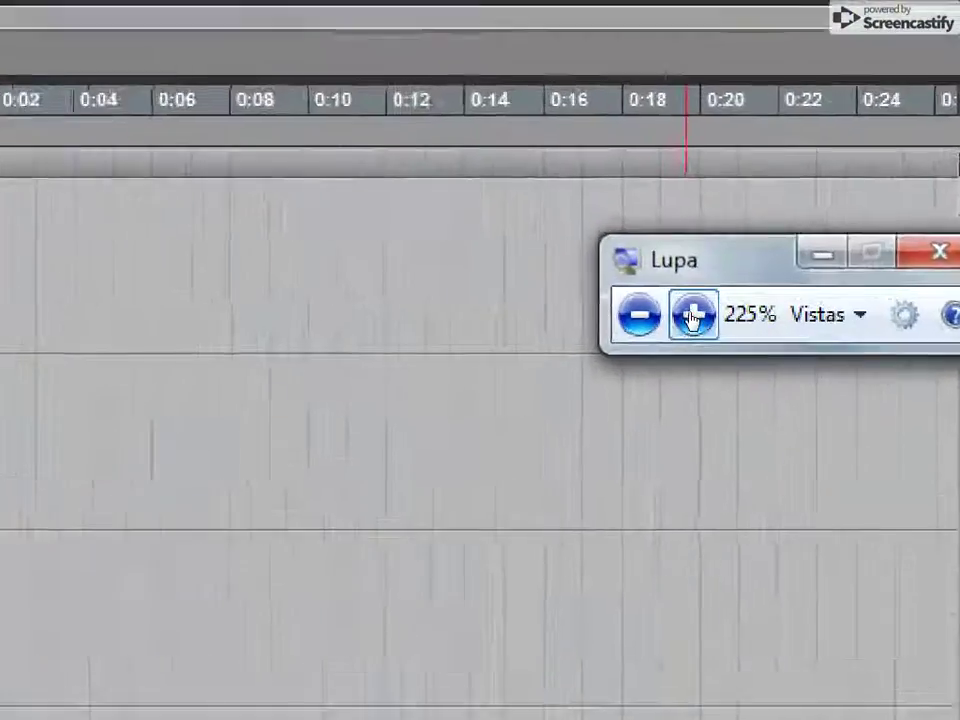
left_click(692, 316)
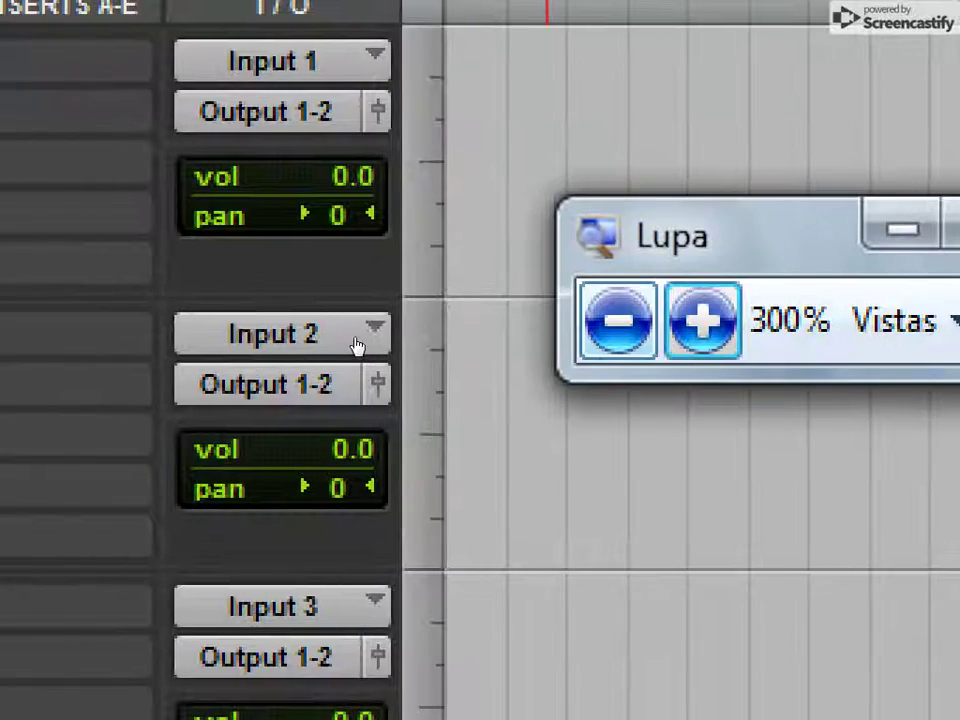
left_click(619, 321)
left_click(619, 321)
left_click(619, 321)
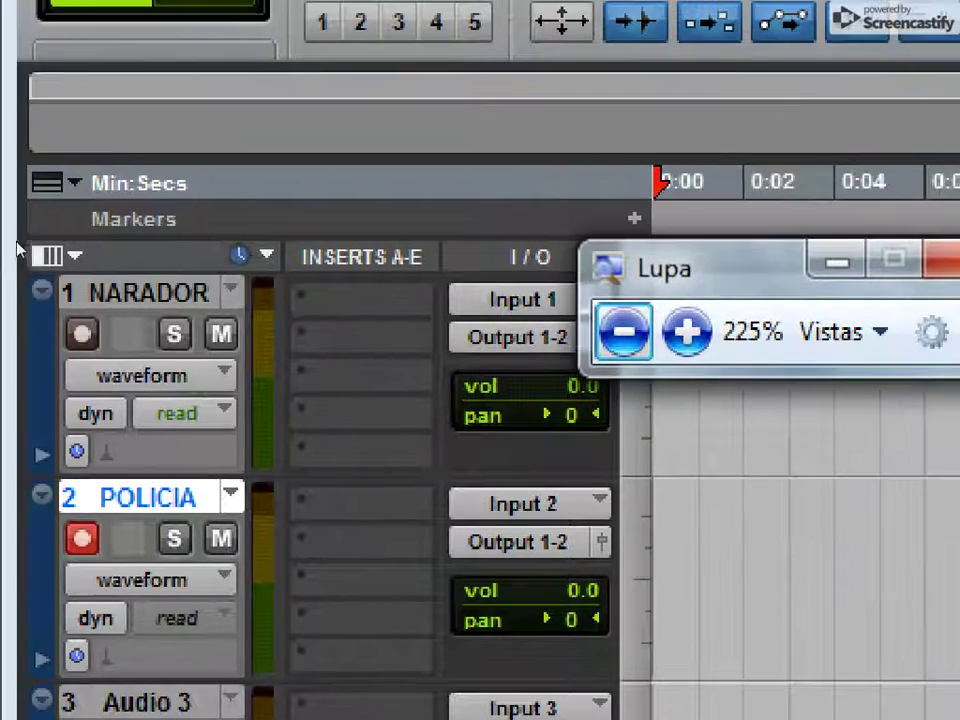
- Hide the I/O column of the tracks in the Edit window and display it again
left_click(42, 256)
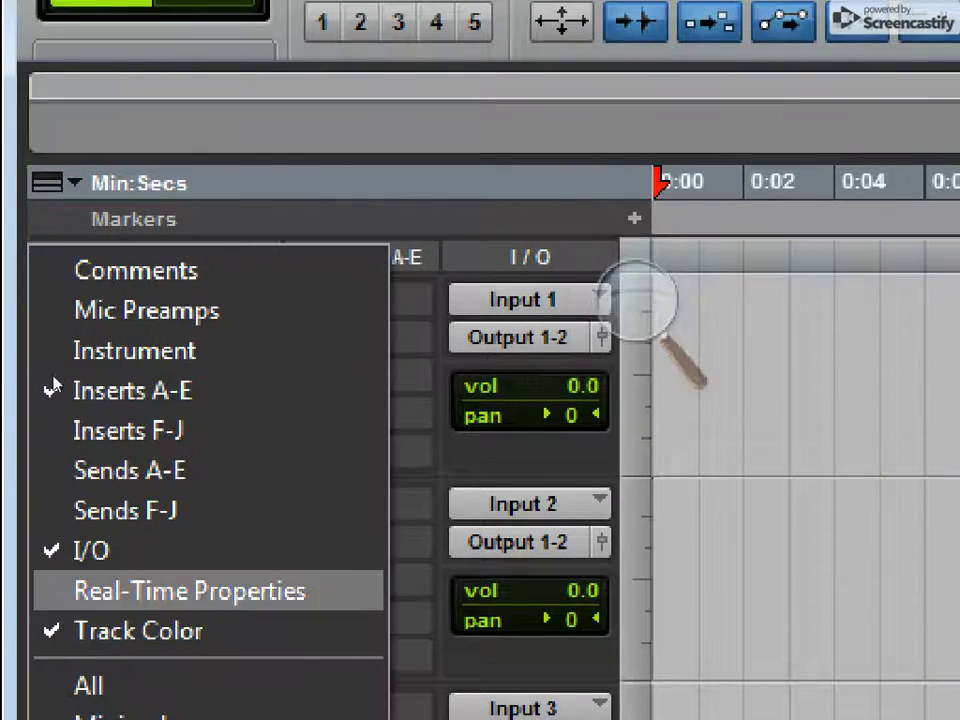
left_click(91, 550)
scroll(200, 340, "down", 1)
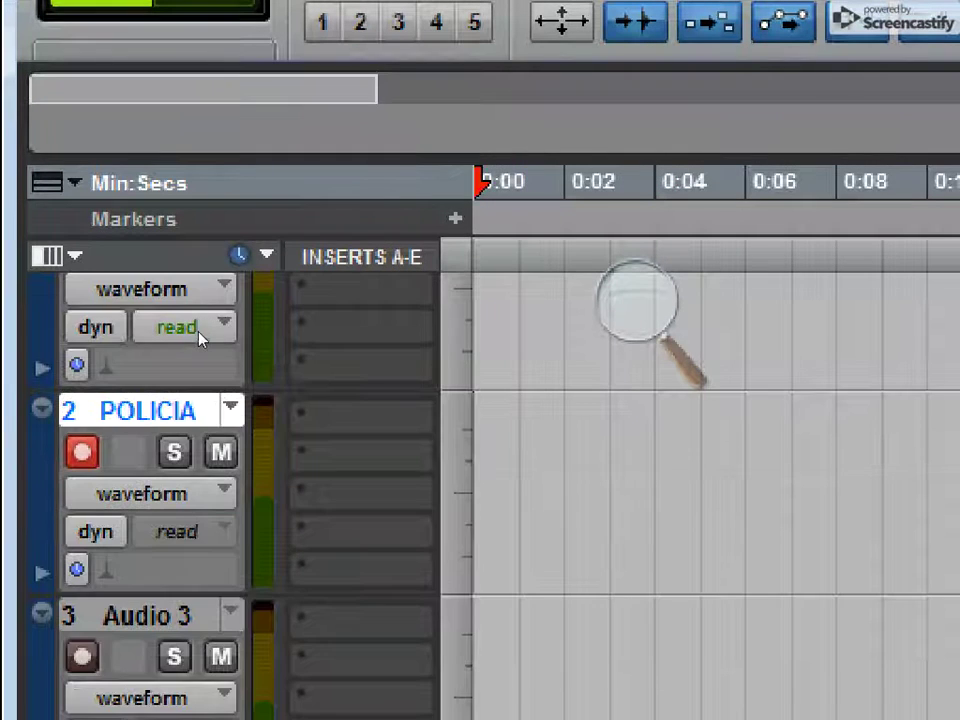
scroll(200, 340, "up", 1)
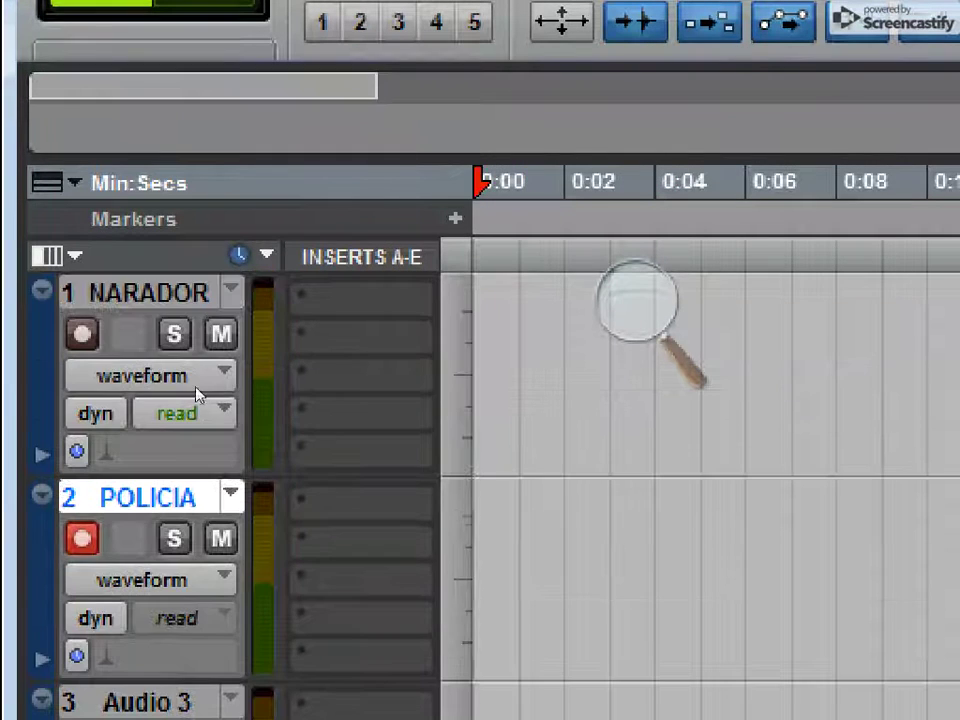
left_click(42, 256)
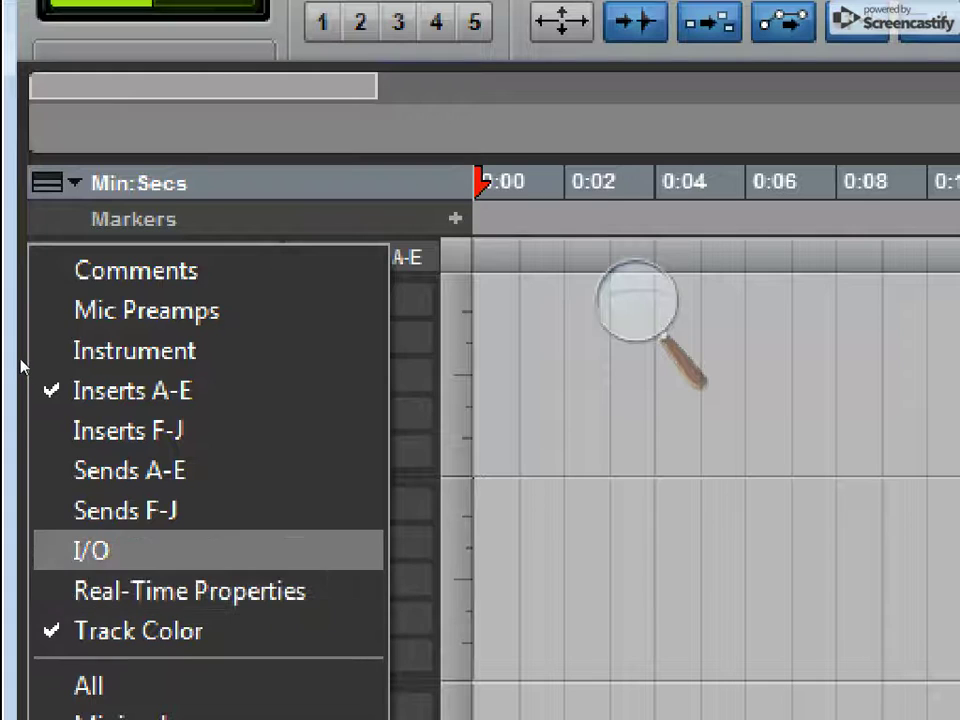
left_click(91, 550)
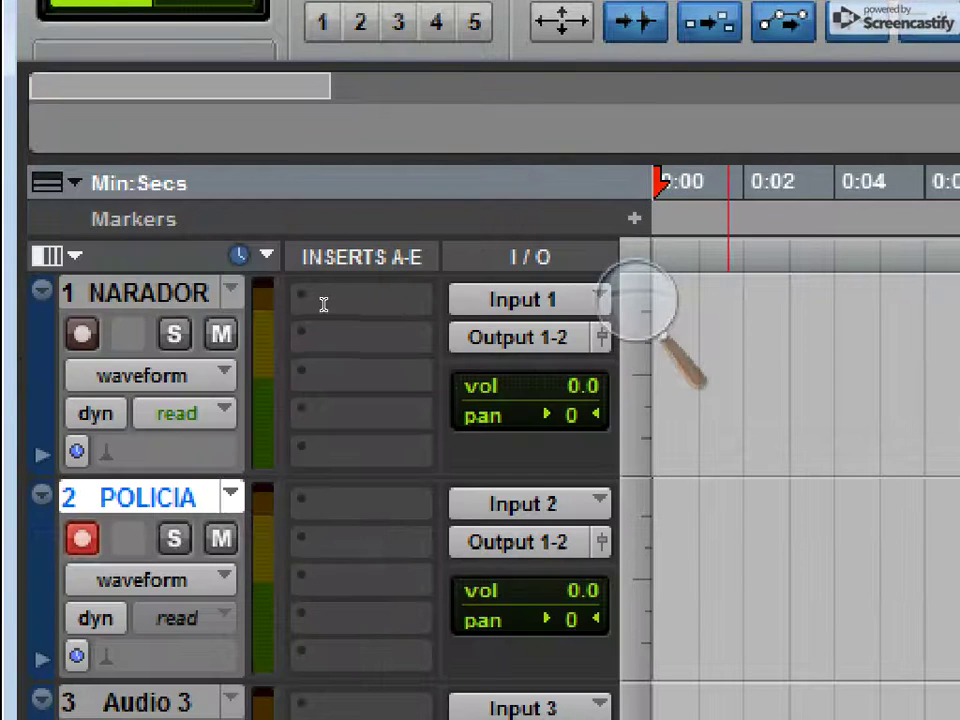
left_click(523, 300)
left_click(238, 190)
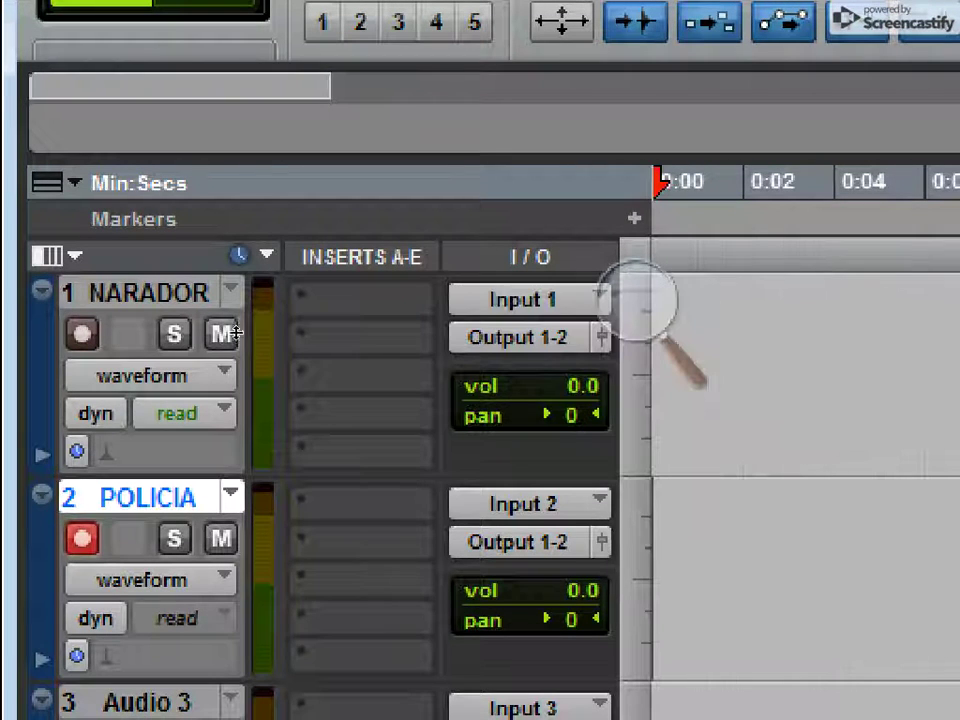
- Assign the interface's Input 1 (Mono) as the input of the POLICIA track
scroll(234, 345, "down", 3)
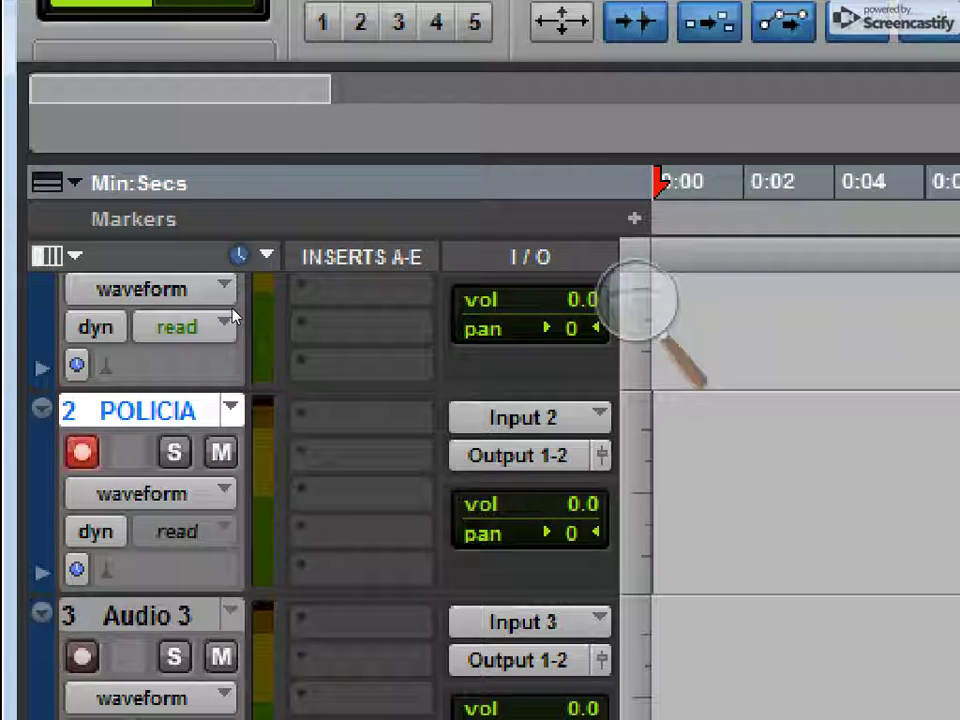
left_click(530, 418)
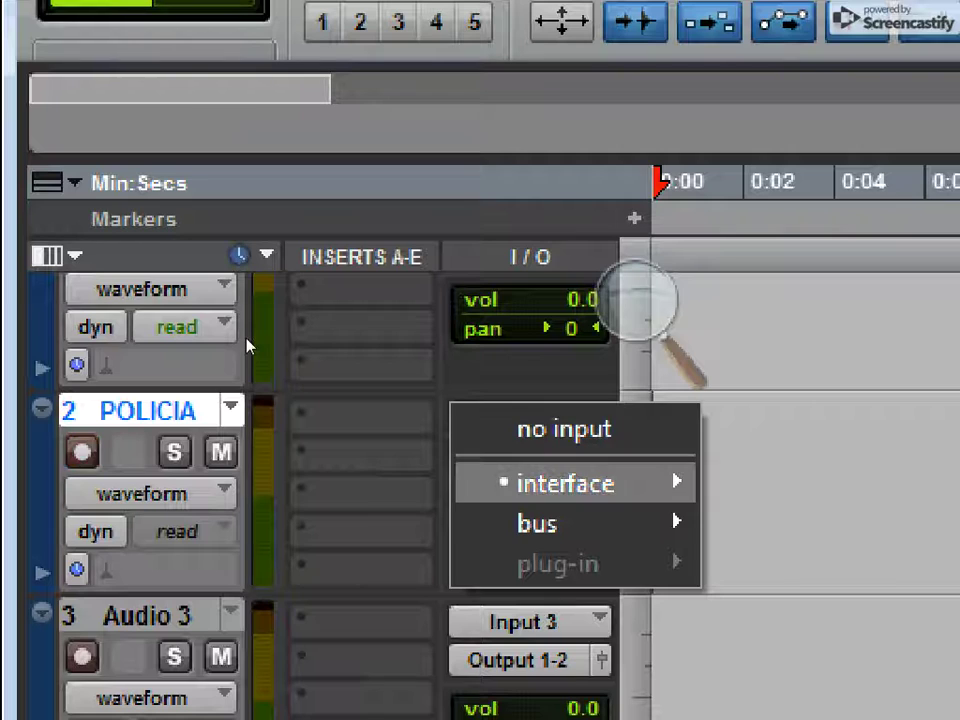
mouse_move(565, 483)
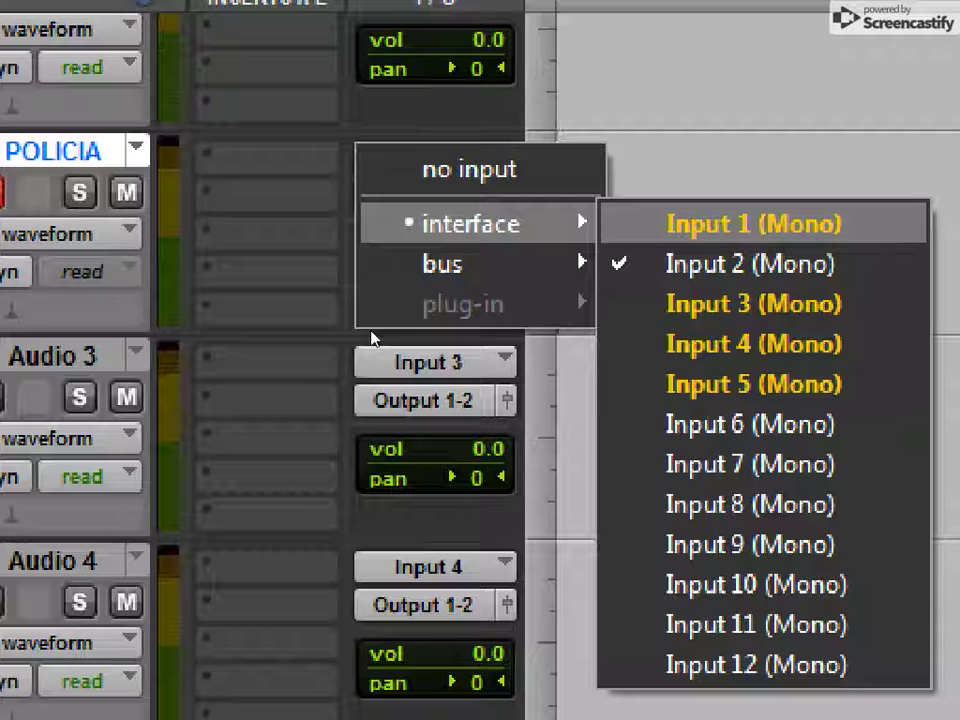
left_click(754, 224)
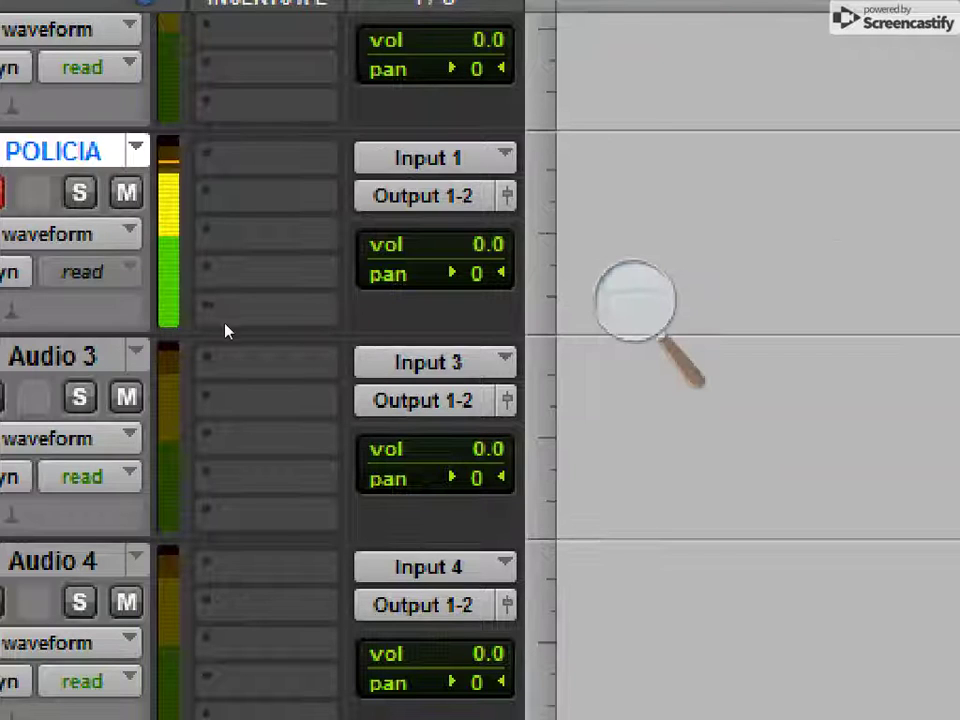
- Reduce the Lupa magnification to 125% and minimize the magnifier window
left_click(635, 300)
left_click(621, 331)
left_click(621, 331)
left_click(621, 331)
left_click(544, 336)
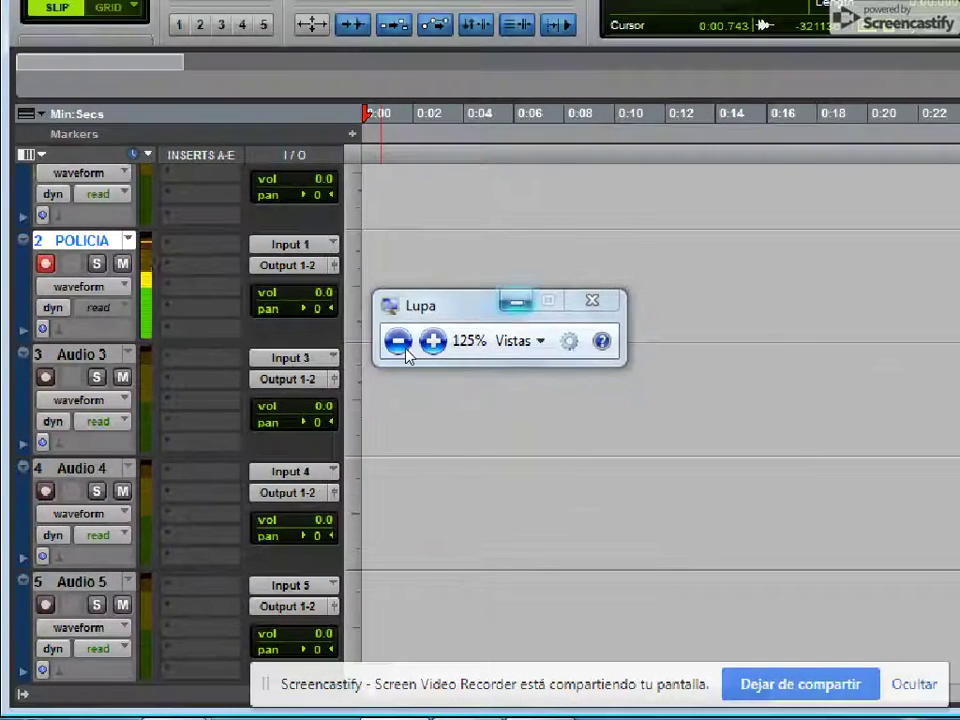
left_click(516, 302)
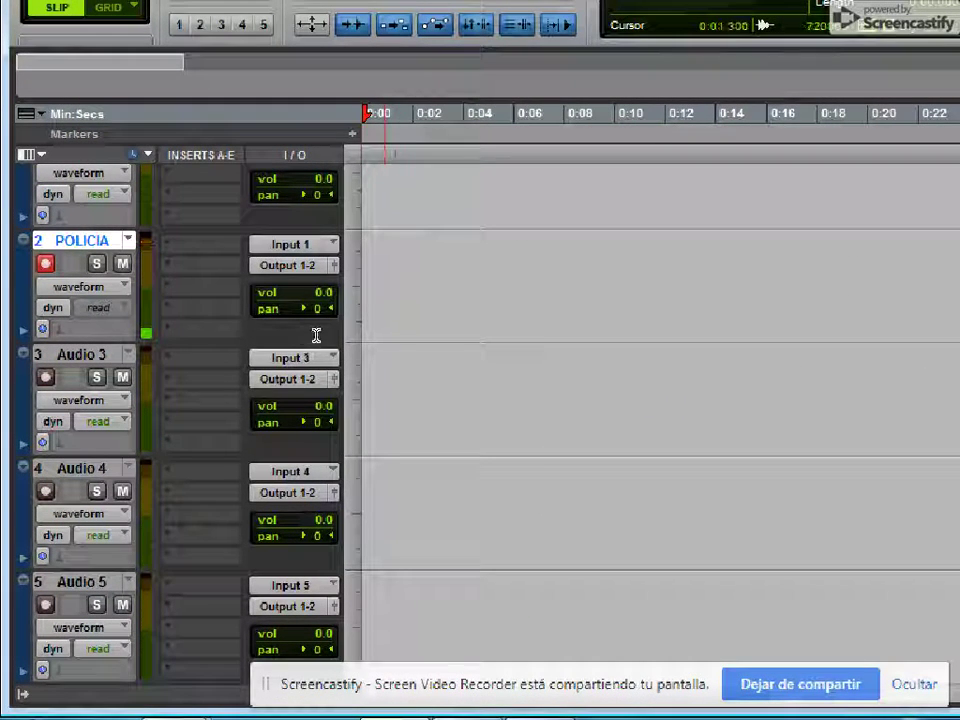
- Record a voice take of about 12.7 seconds on the POLICIA track from the start of the timeline
scroll(315, 336, "up", 2)
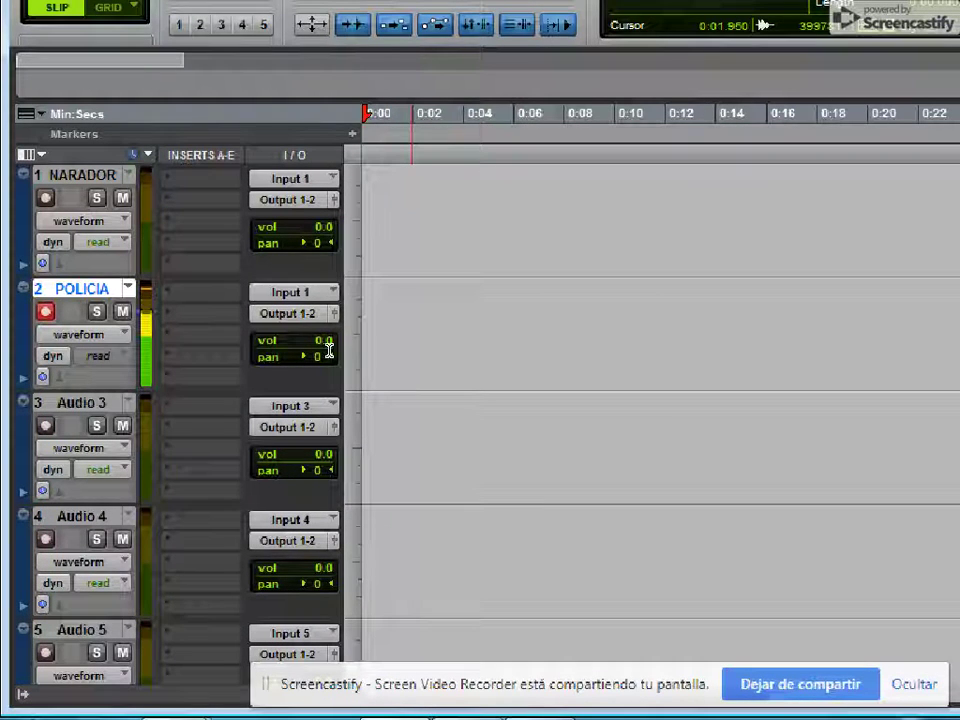
key("ctrl+space")
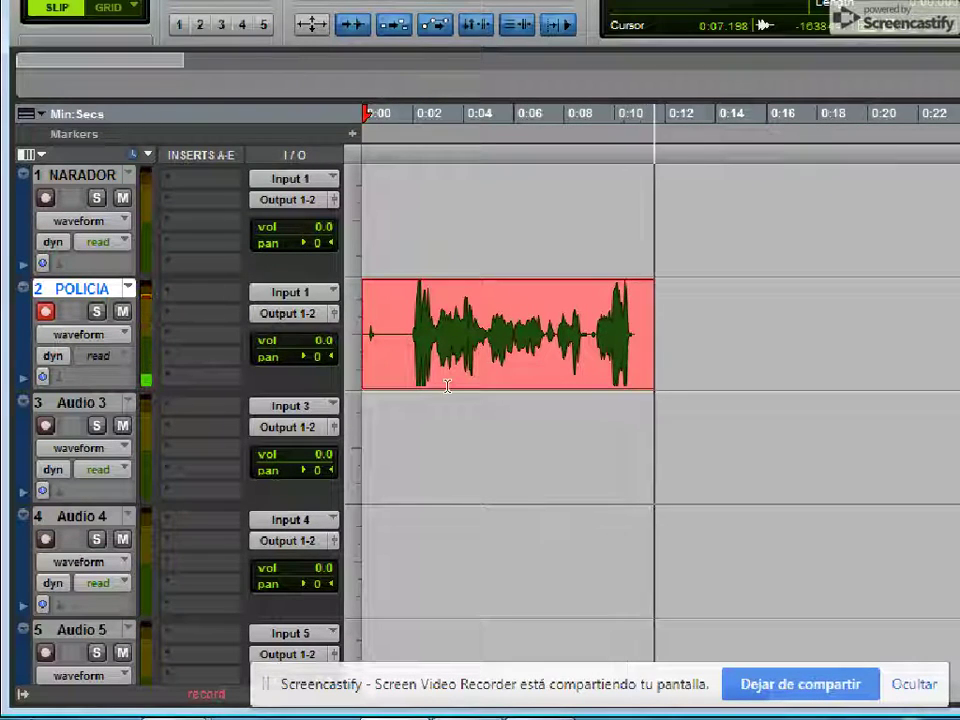
key("space")
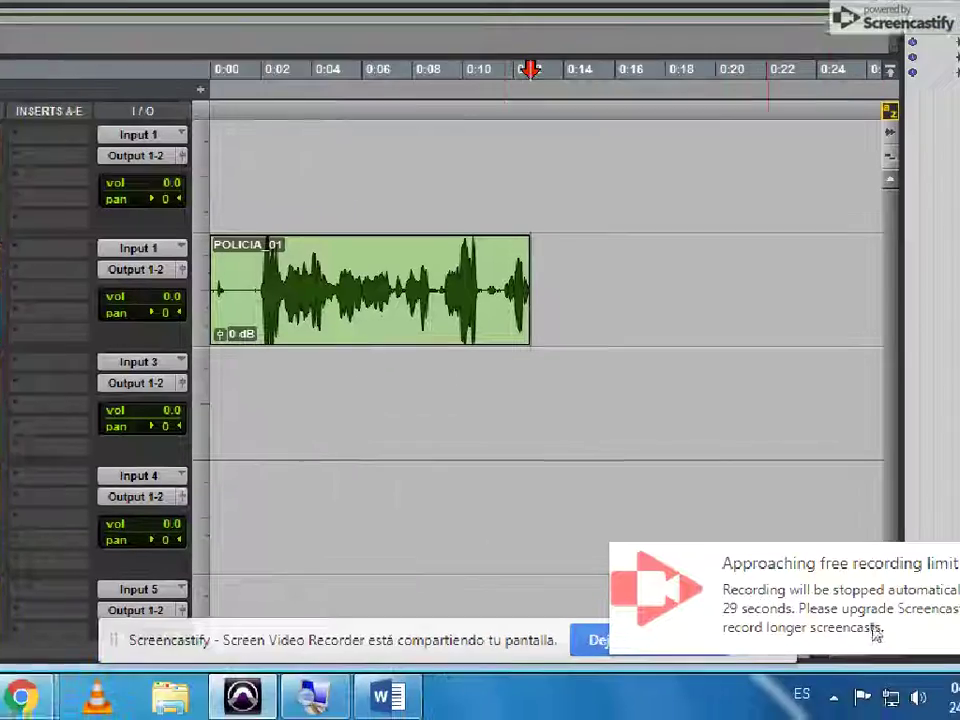
- Set the Lupa magnification to 100% and place the insertion point at about 0:13.699 on the Audio 3 track
left_click(320, 697)
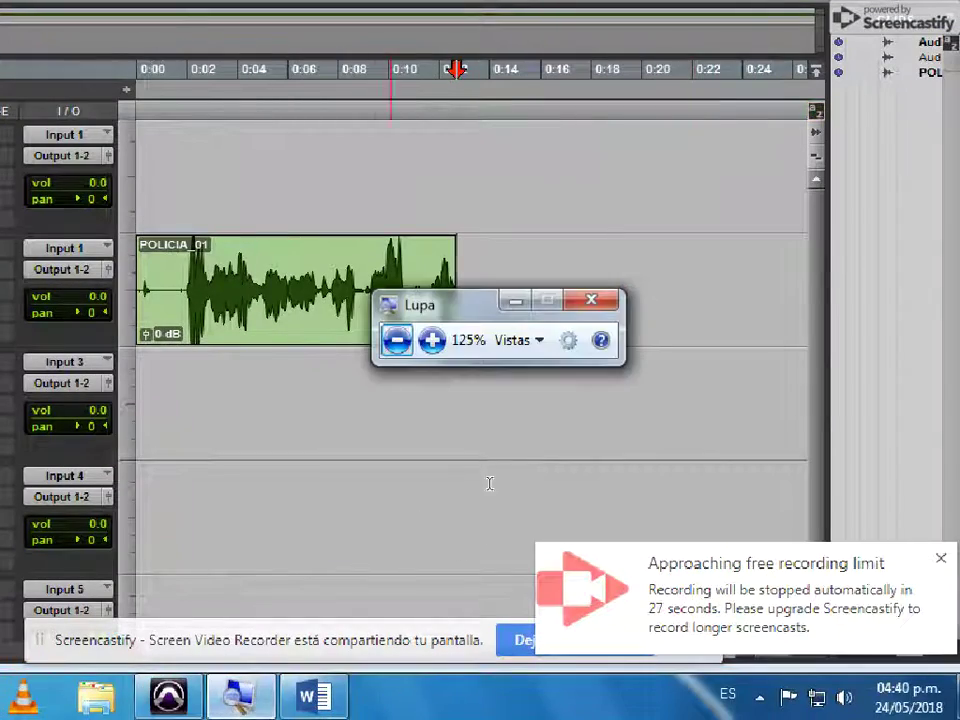
left_click(397, 340)
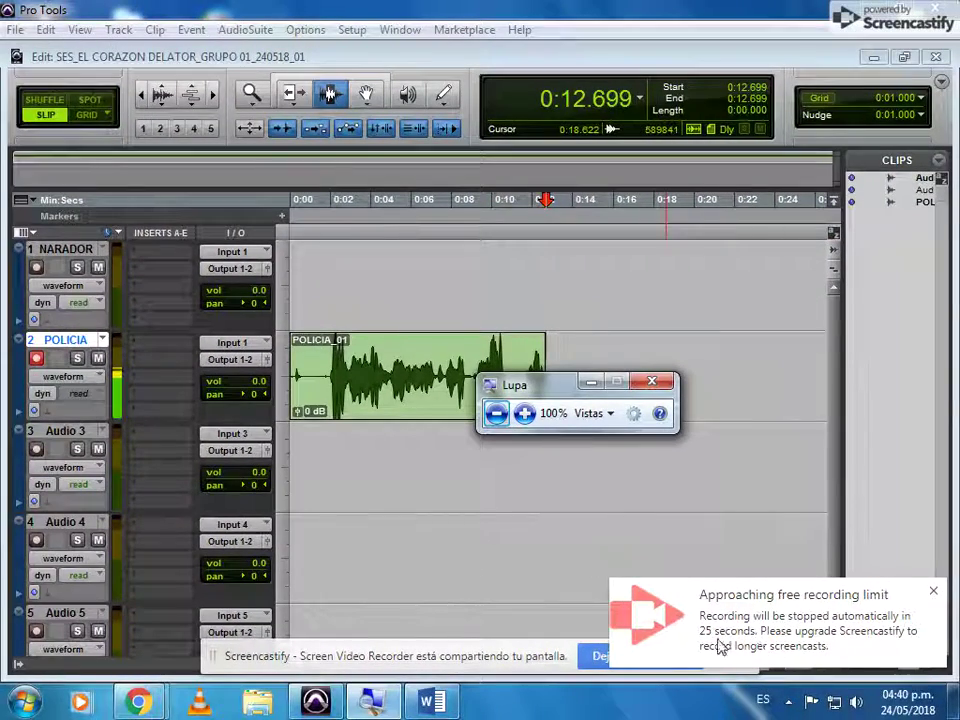
left_click(566, 491)
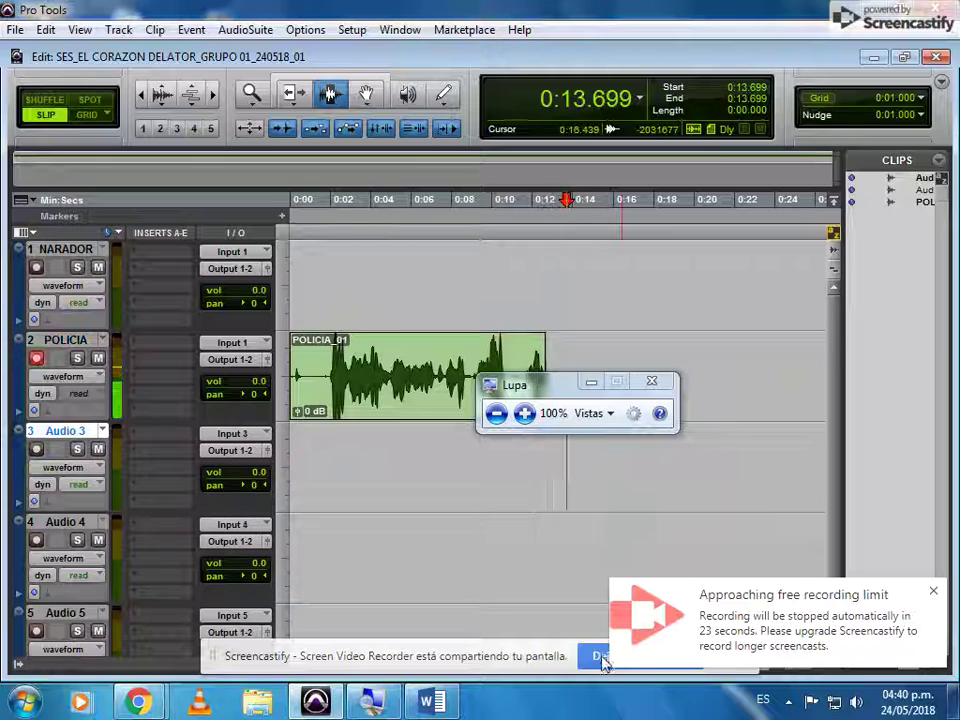